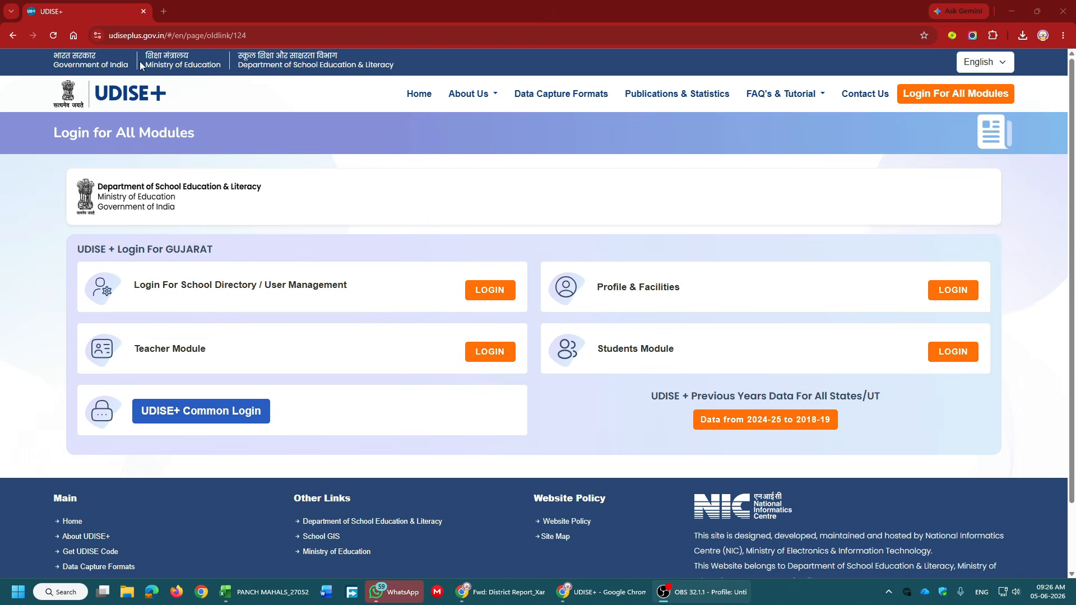
Enter the Students Module for the current academic year 2026-27 and dismiss the school transition notice.
left_click_drag(598, 351, 695, 353)
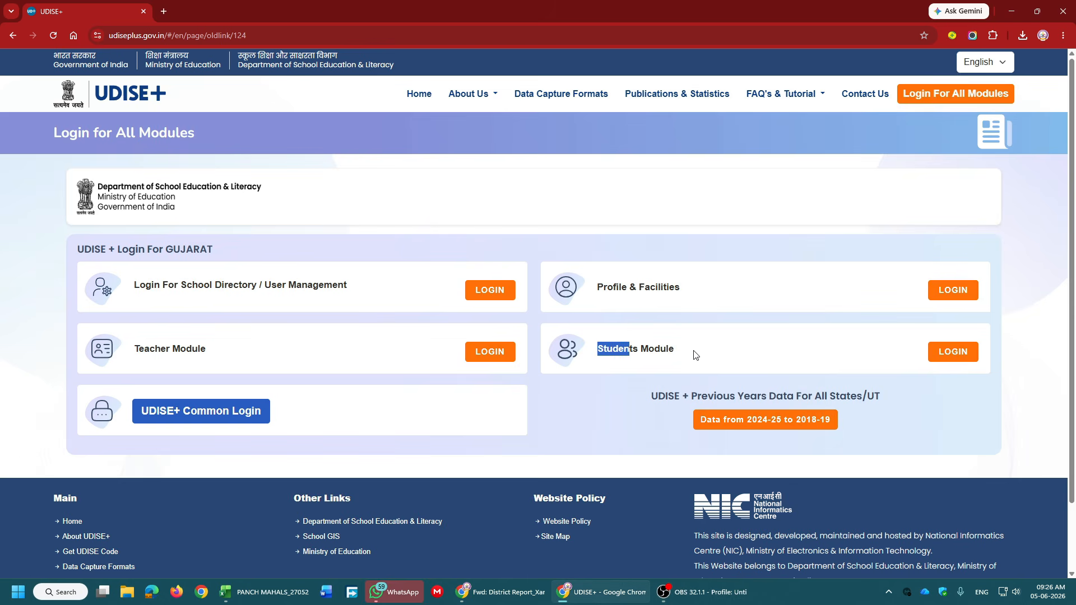
left_click(953, 354)
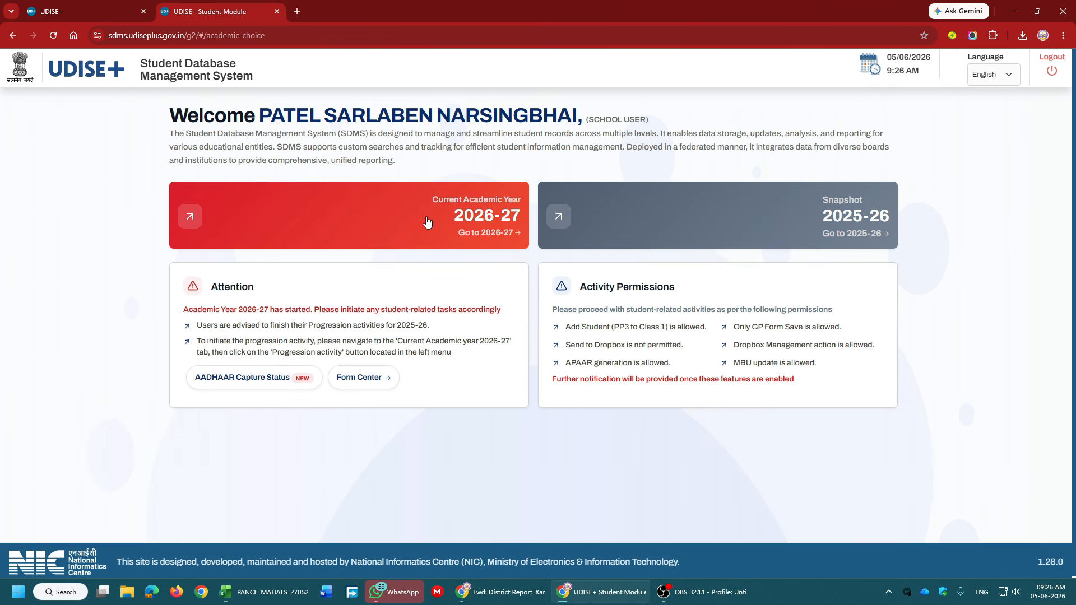
left_click(481, 218)
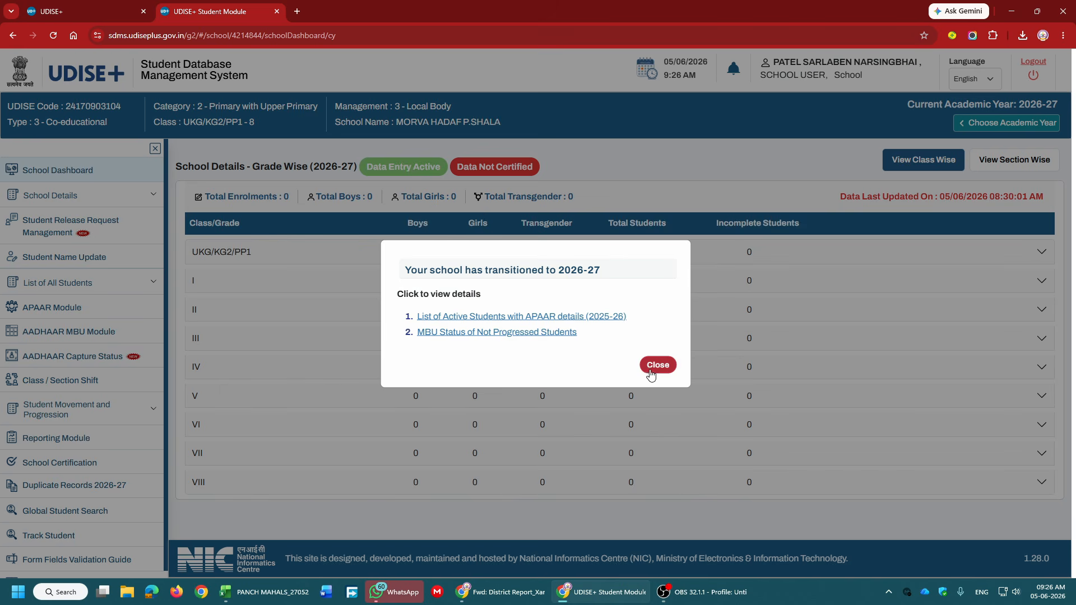
left_click(656, 367)
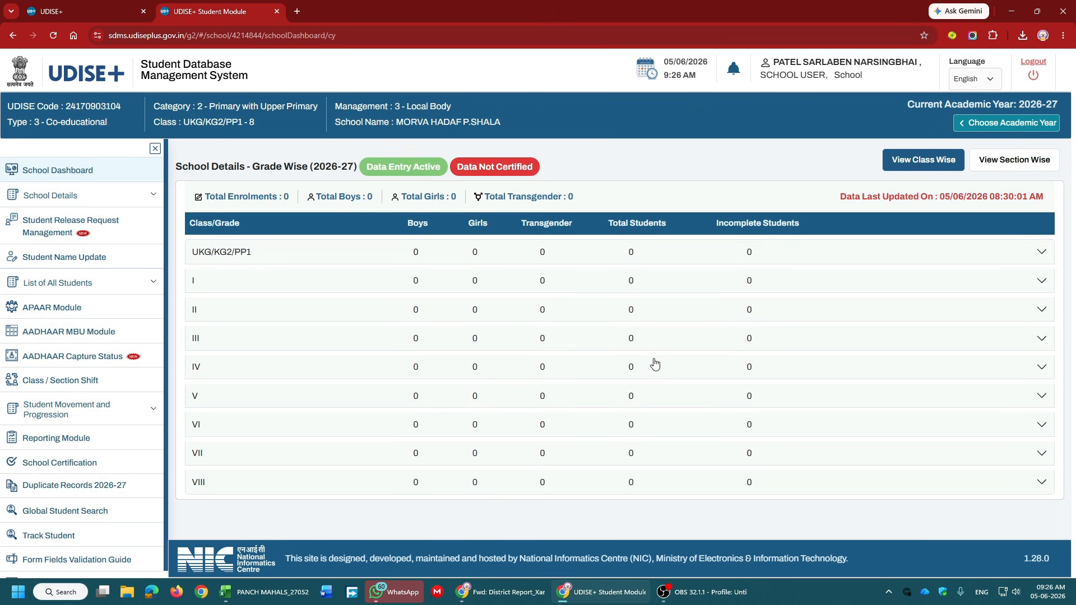
left_click(659, 430)
Open the Progression Activity page for entering students' progression details.
left_click(93, 415)
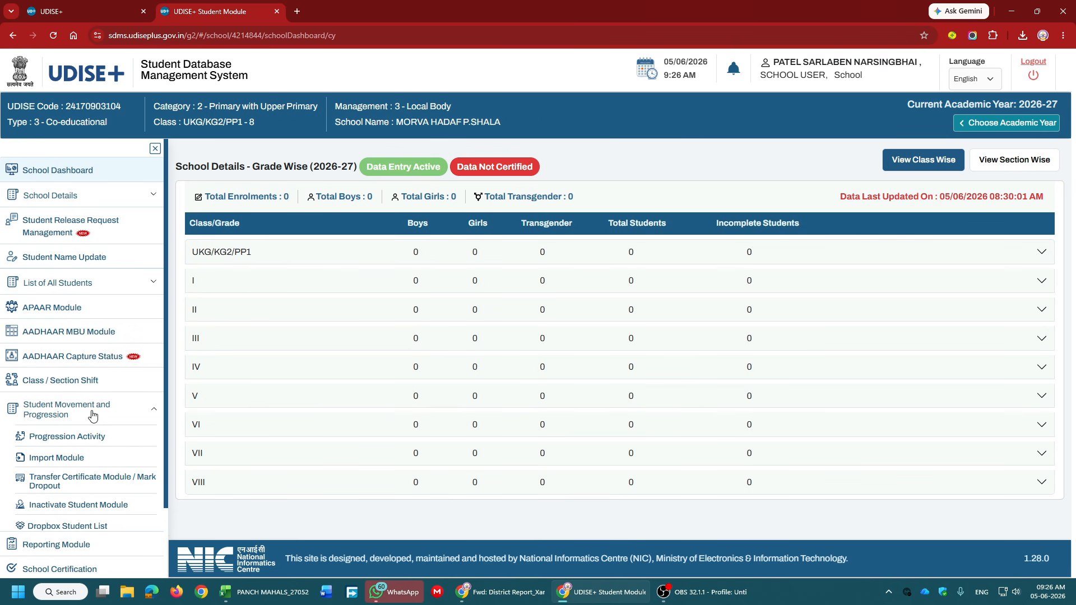
scroll(63, 409, "down", 2)
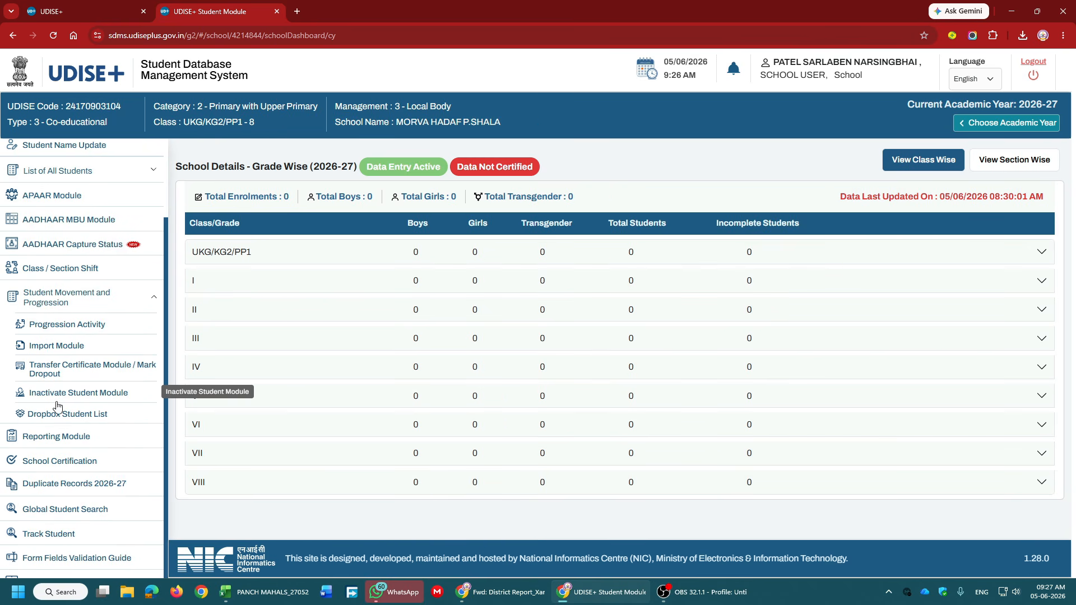
left_click(69, 330)
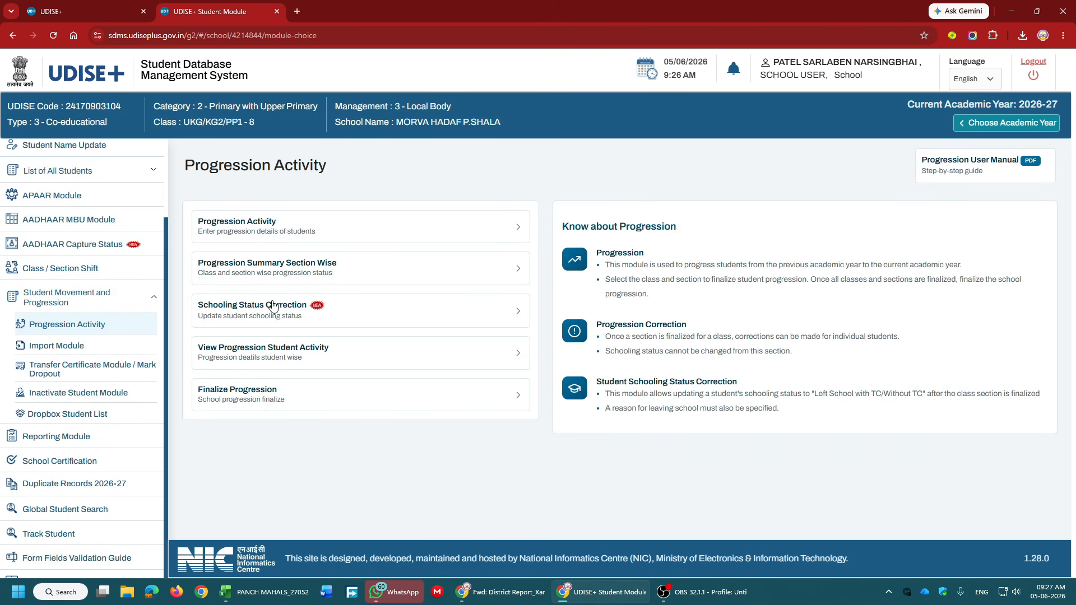
left_click(266, 231)
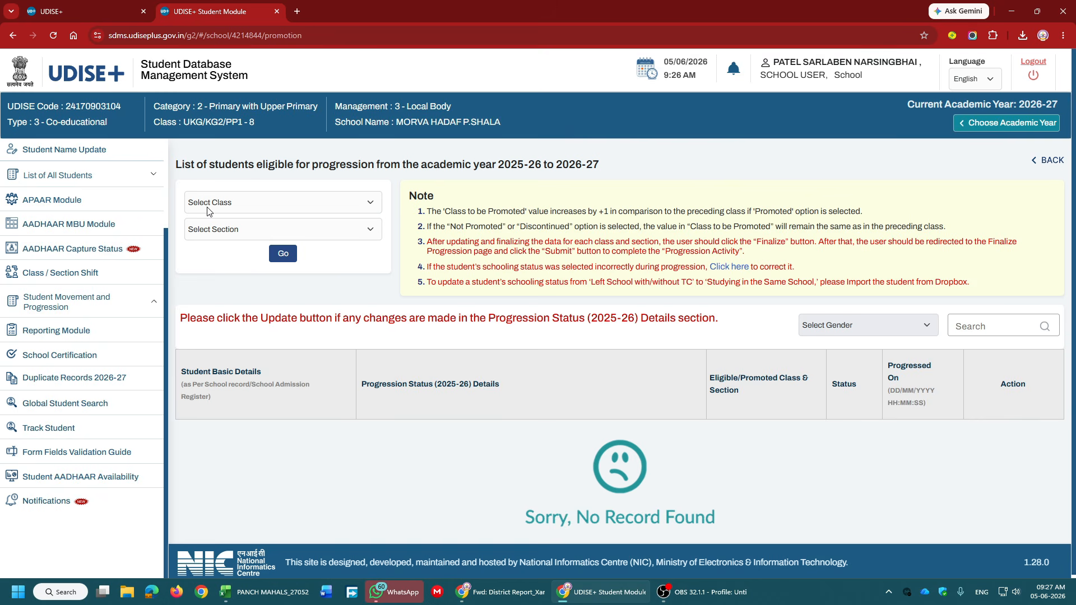
List the students of class III, section A who are eligible for progression.
left_click(258, 205)
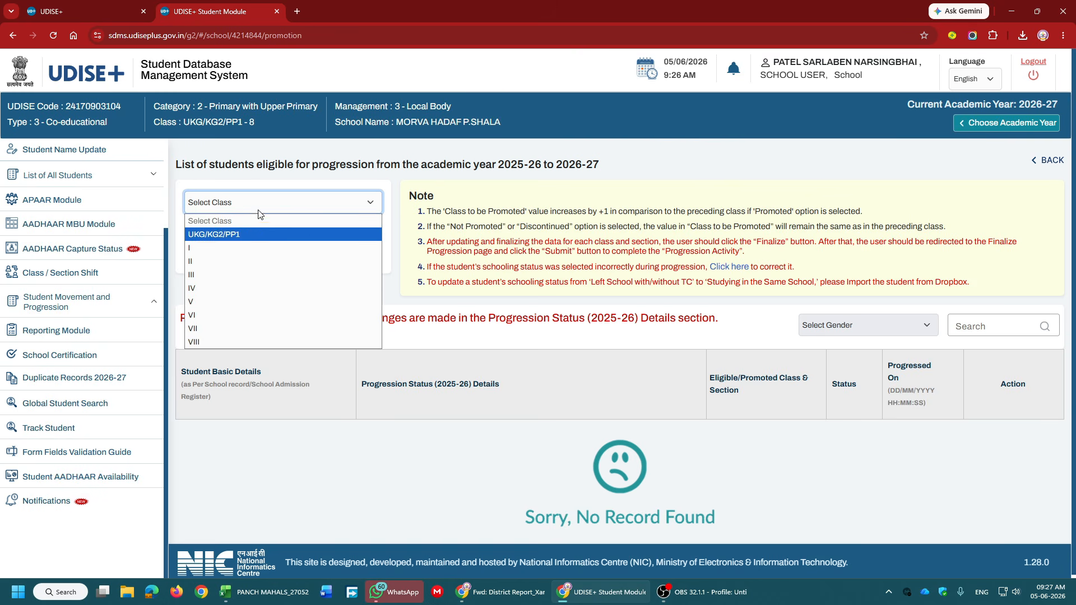
left_click(245, 275)
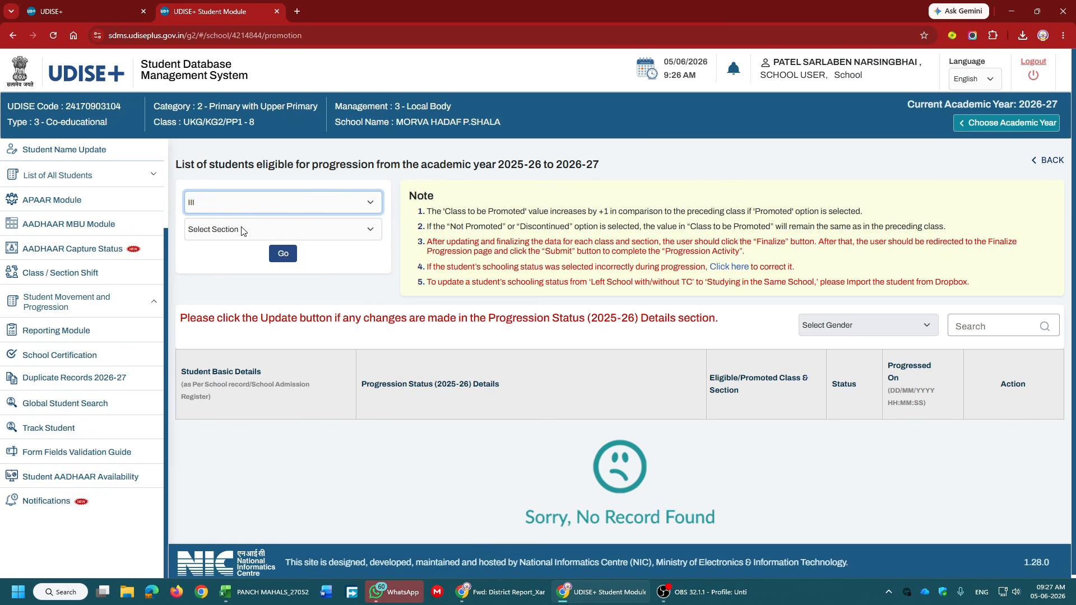
left_click(243, 230)
left_click(231, 259)
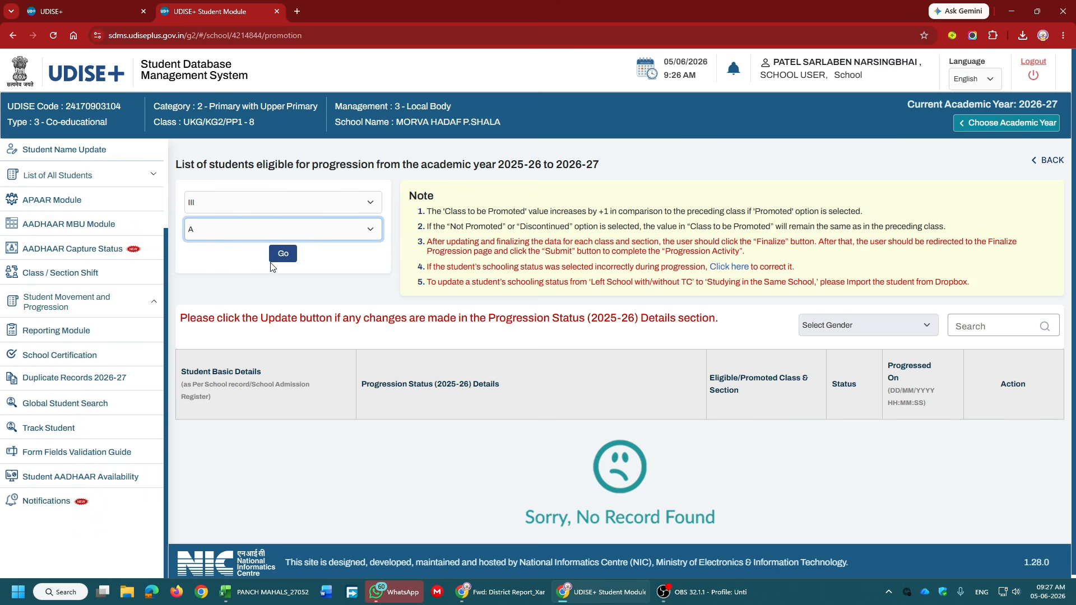
left_click(282, 253)
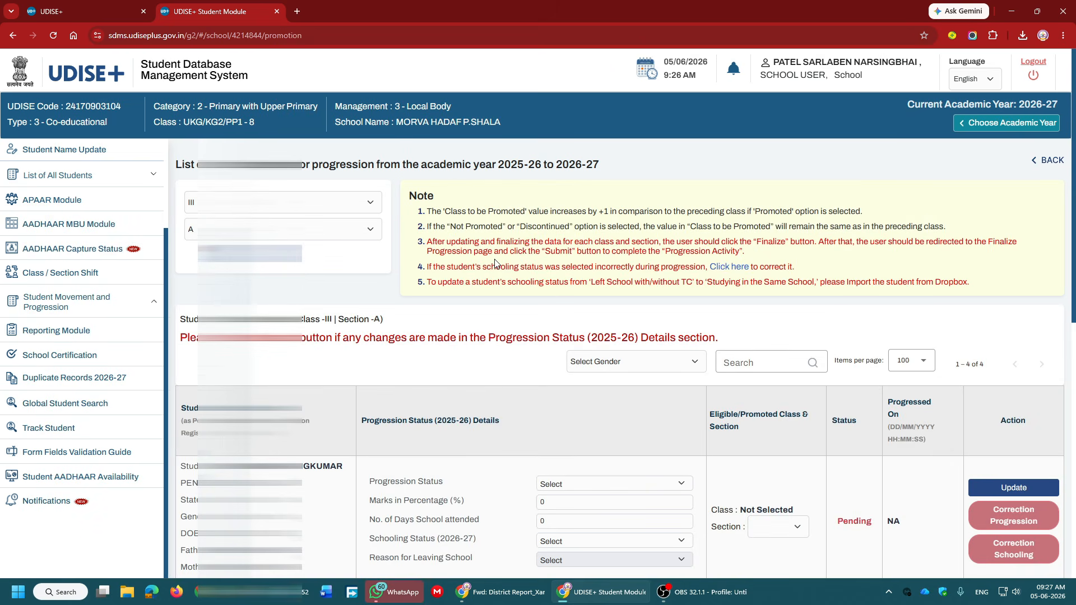
Look through all the listed students and the progression fields to fill in for each one.
scroll(479, 262, "down", 4)
scroll(479, 262, "down", 5)
scroll(478, 264, "up", 6)
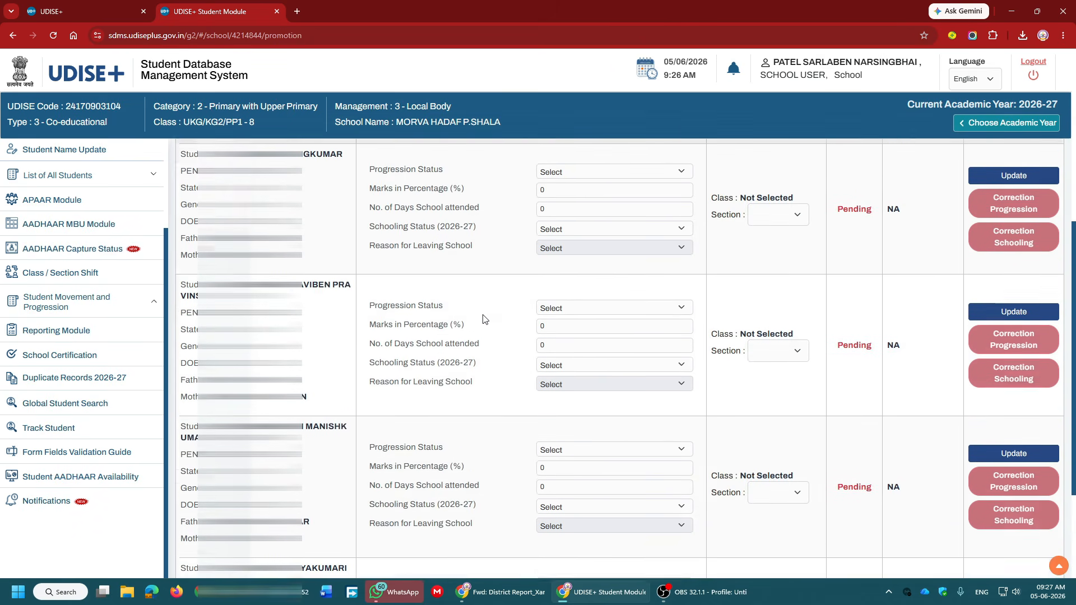
scroll(477, 282, "up", 3)
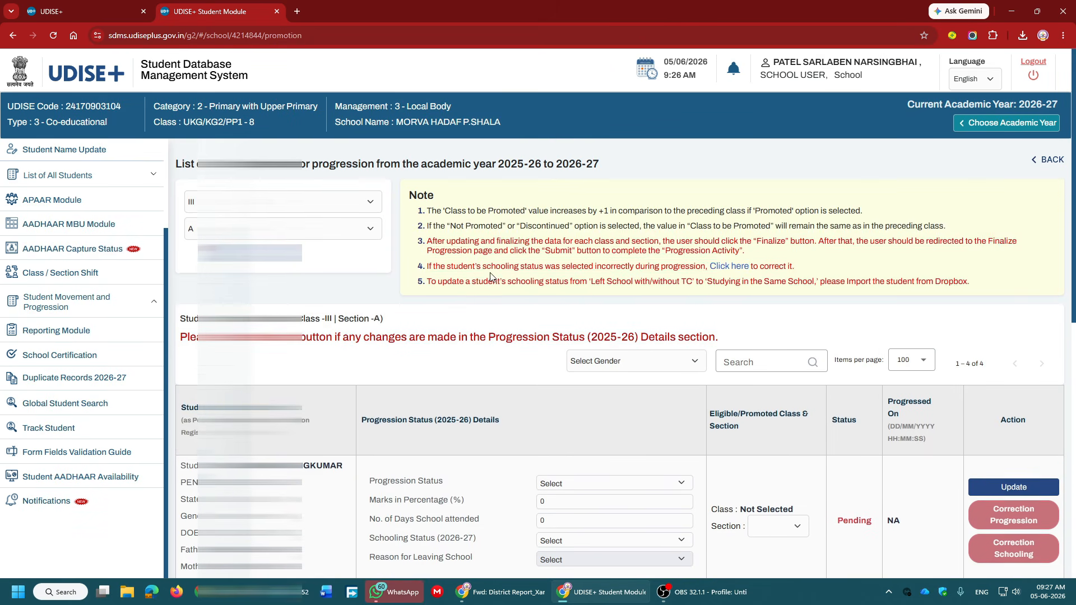
scroll(474, 278, "down", 10)
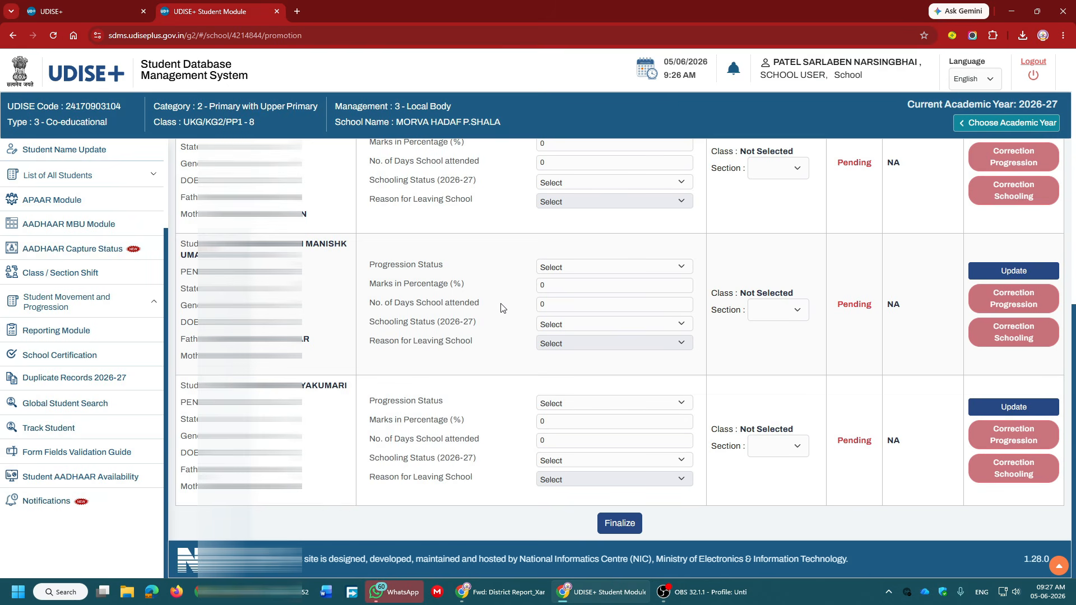
scroll(502, 308, "up", 5)
left_click_drag(242, 251, 314, 263)
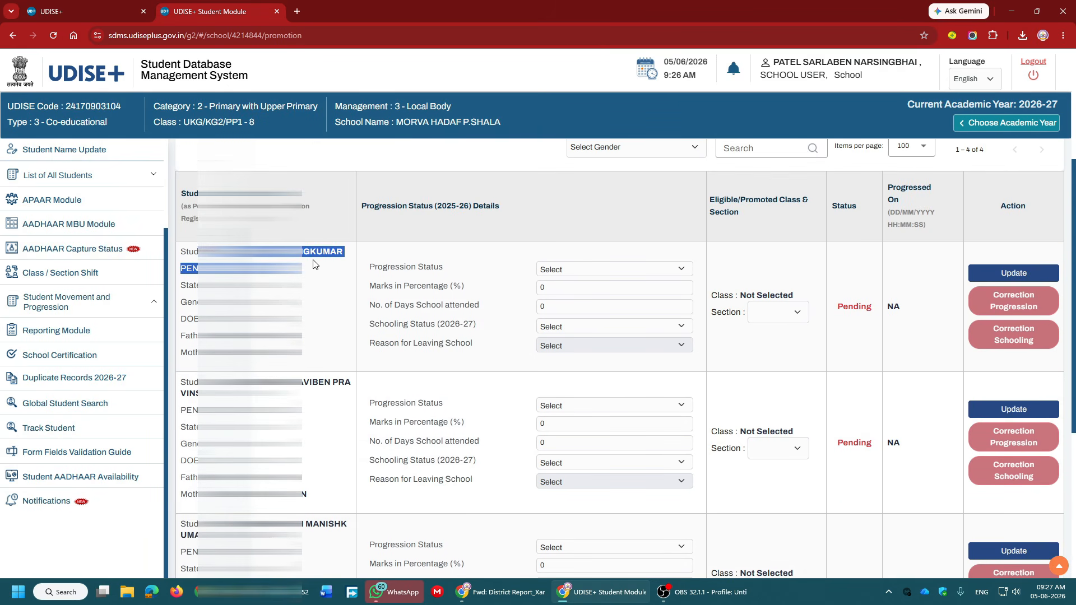
Set the first student's progression status to Promoted(by Examination), with 89 percent marks and 198 days of school attended.
left_click(560, 270)
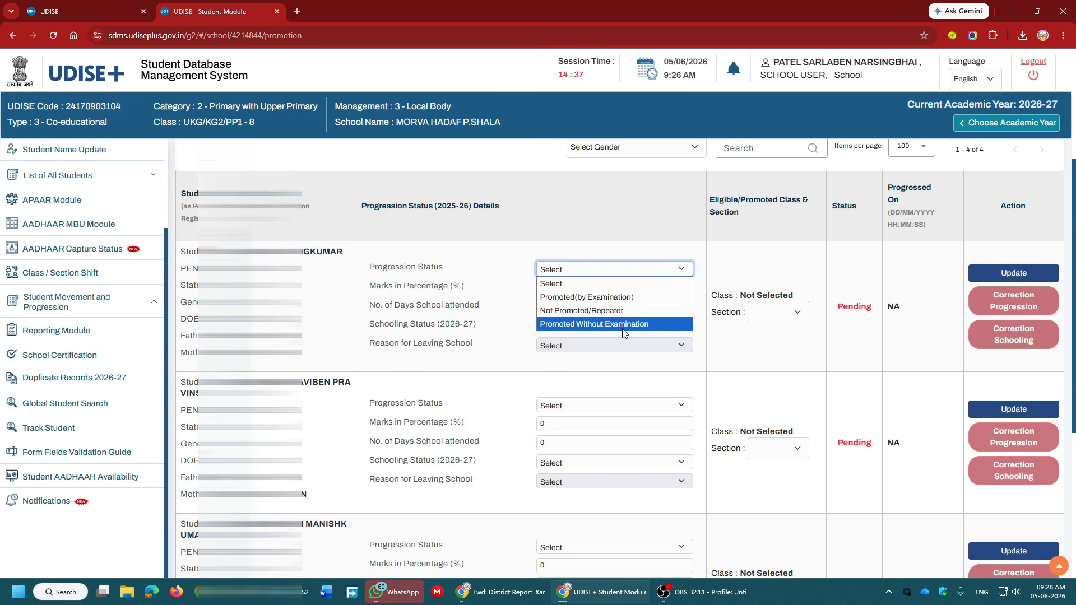
left_click(600, 300)
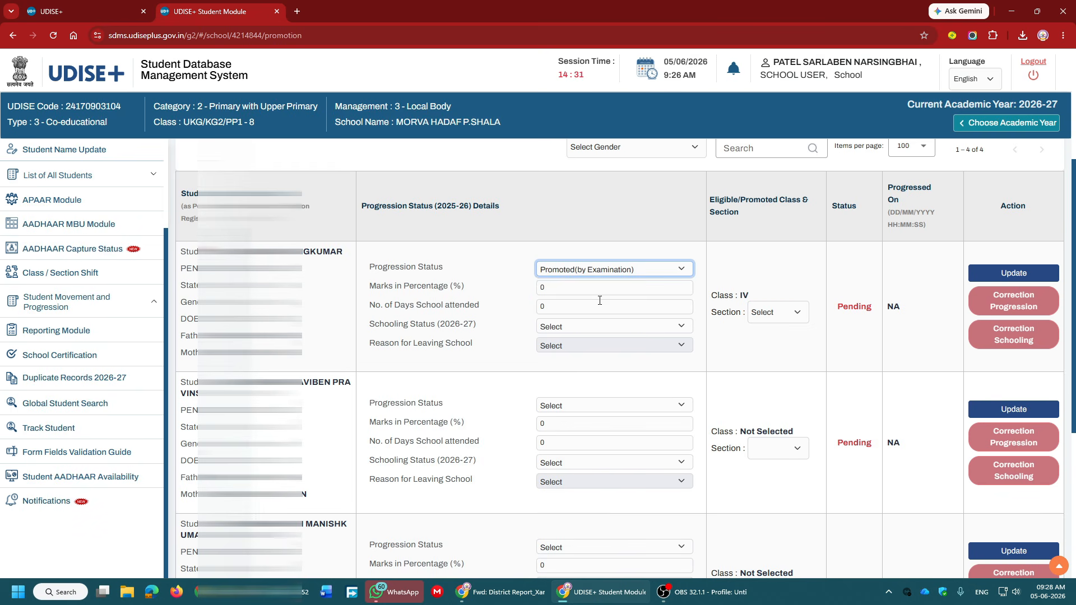
double_click(555, 287)
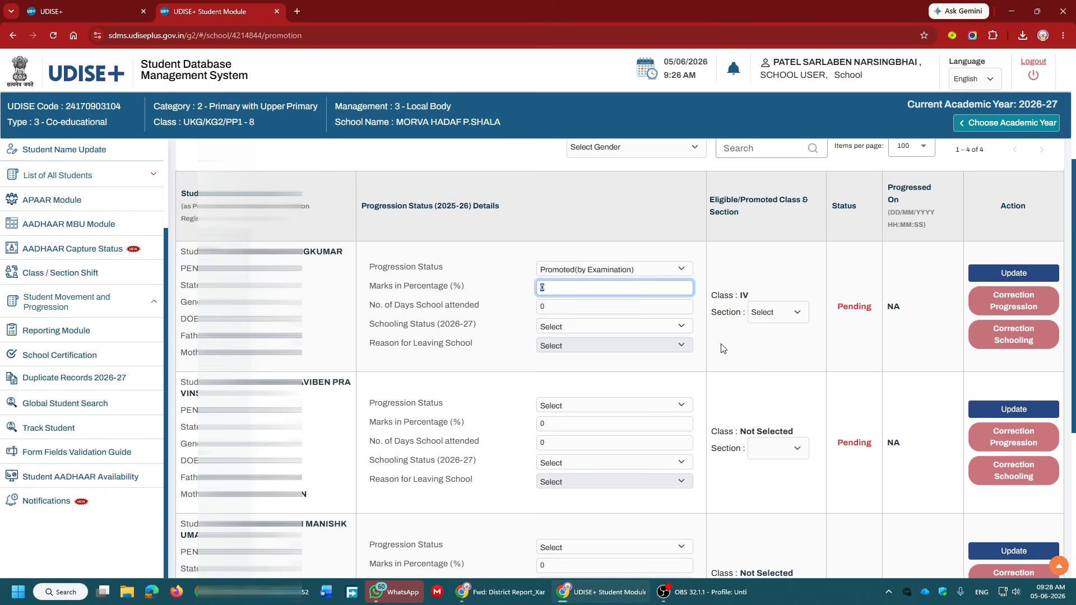
type("7")
key("BackSpace")
type("89")
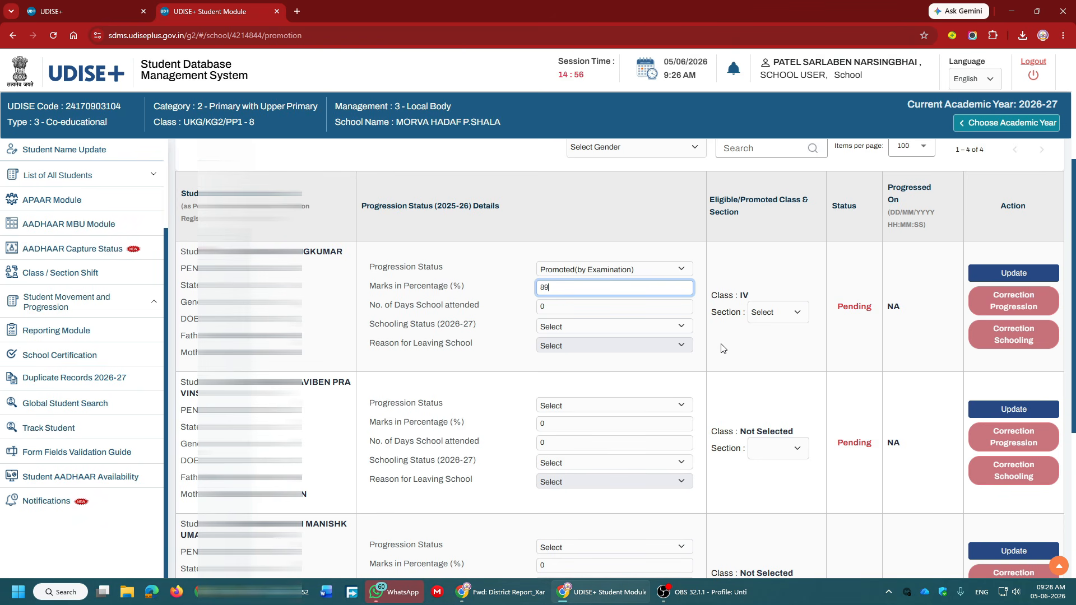
key("Tab")
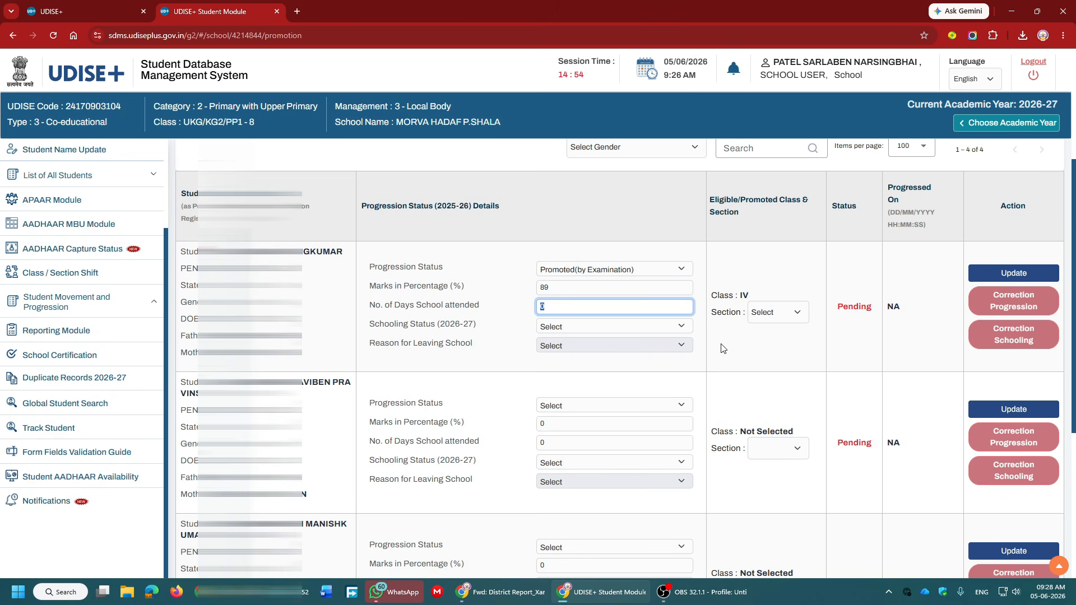
type("198")
Set the first student's 2026-27 schooling status to Studying in Same School.
left_click_drag(401, 306, 480, 305)
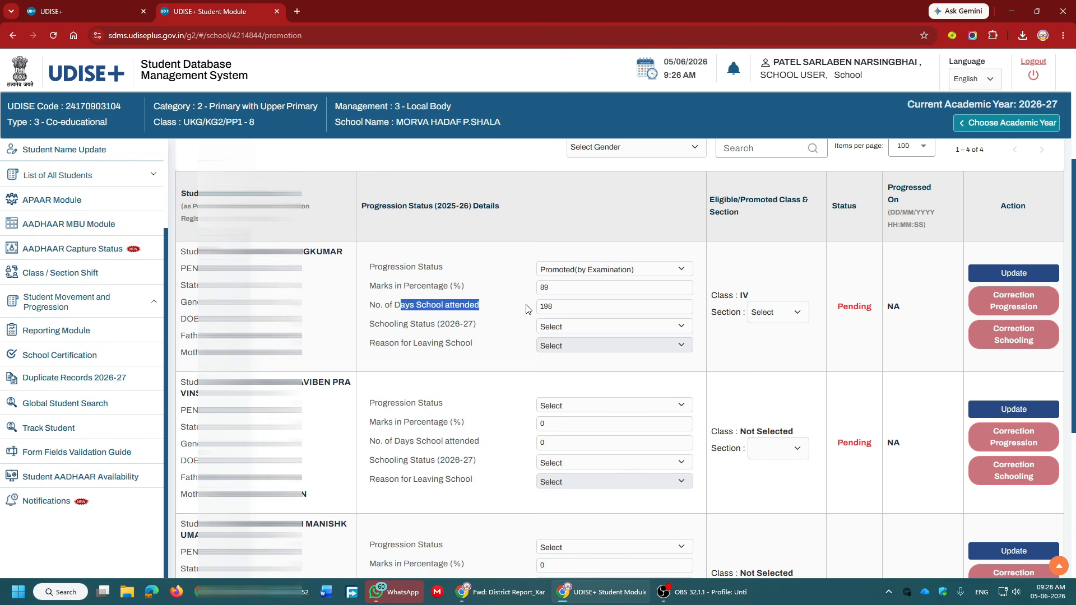
left_click(577, 302)
left_click(572, 327)
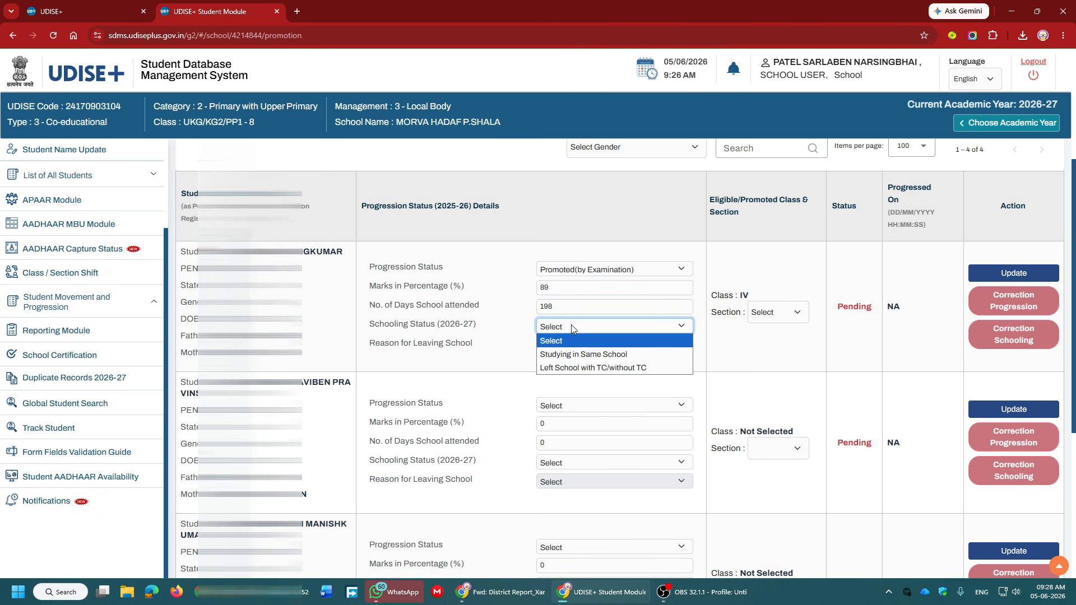
left_click(589, 355)
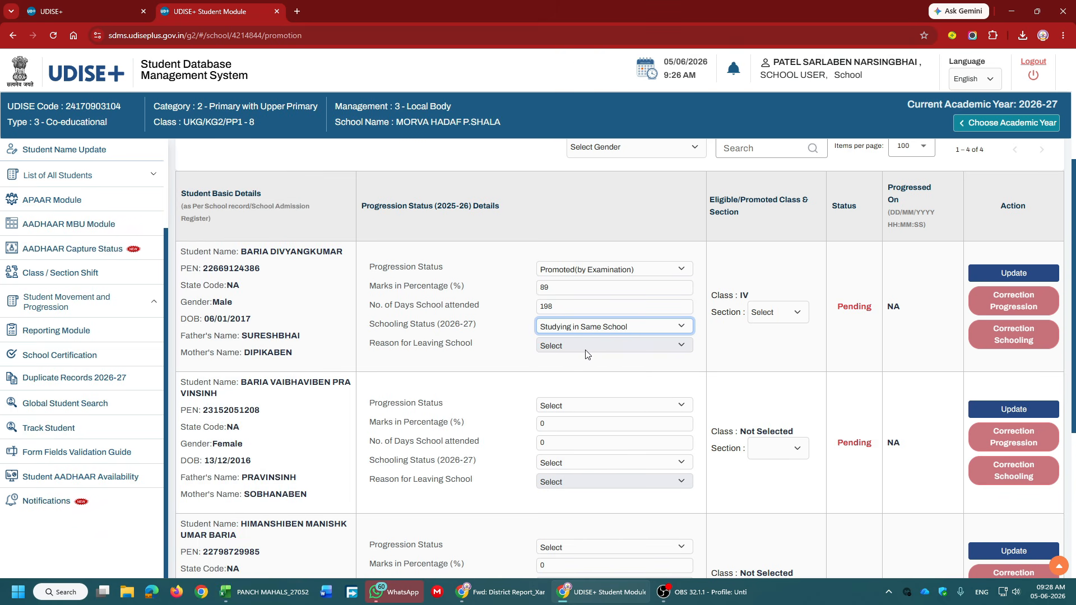
Assign section A of class IV to the first student.
left_click(772, 316)
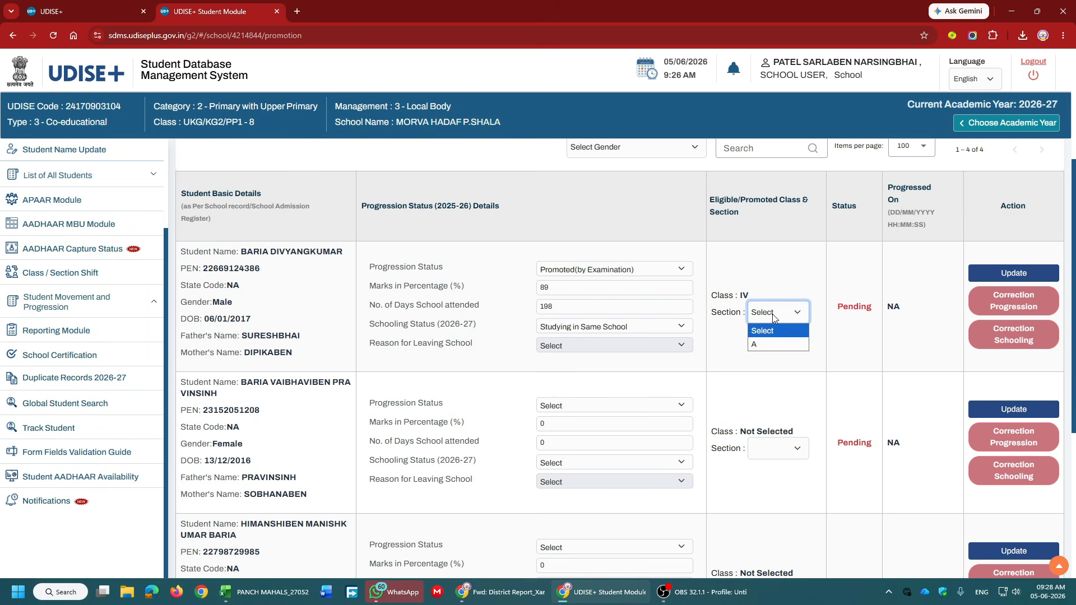
left_click_drag(739, 295, 755, 297)
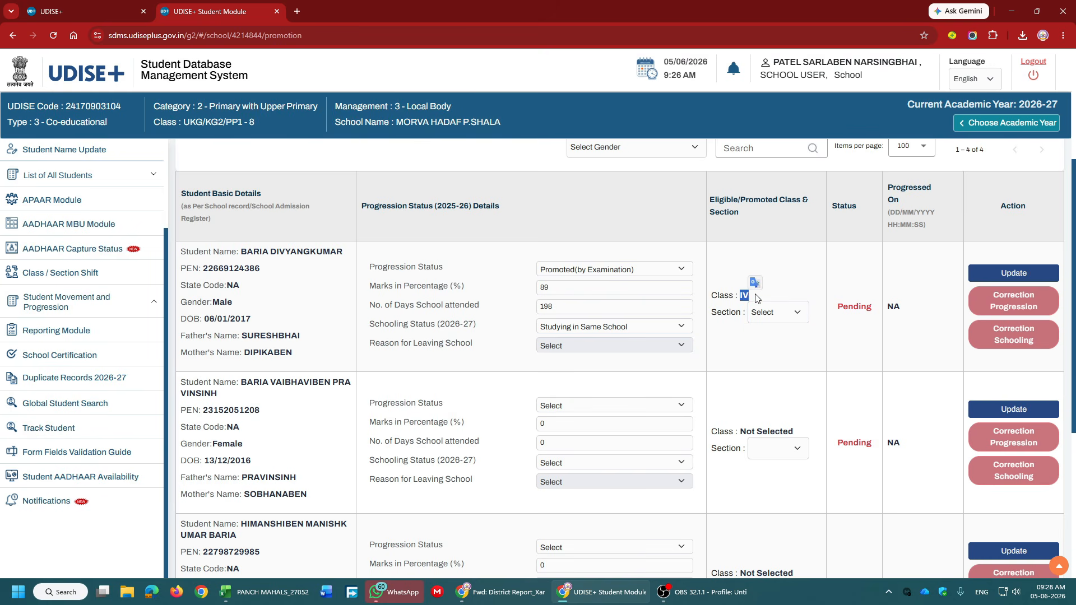
left_click(761, 319)
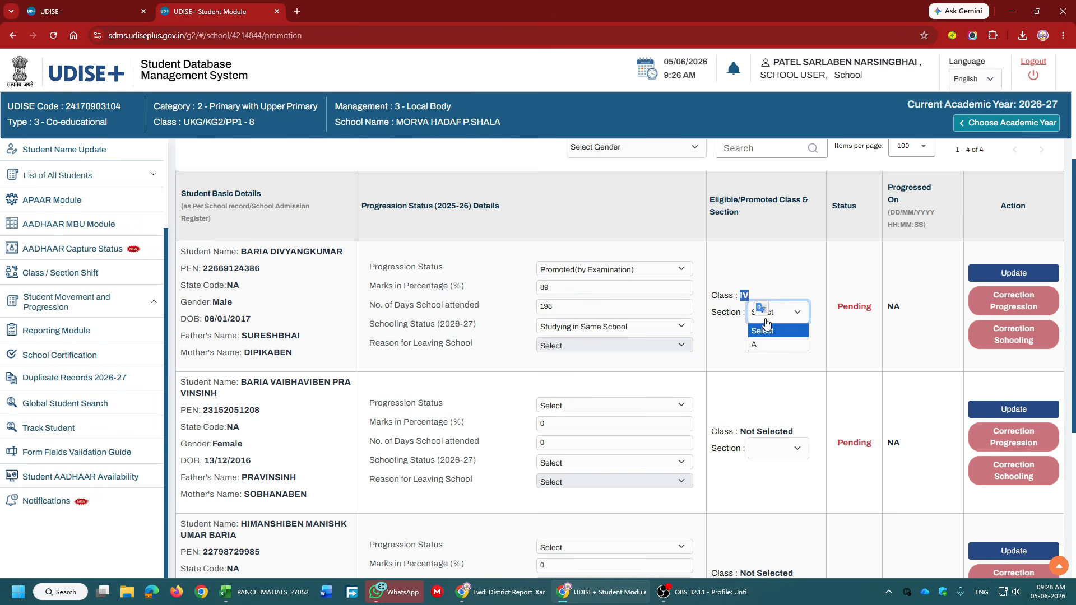
left_click(798, 264)
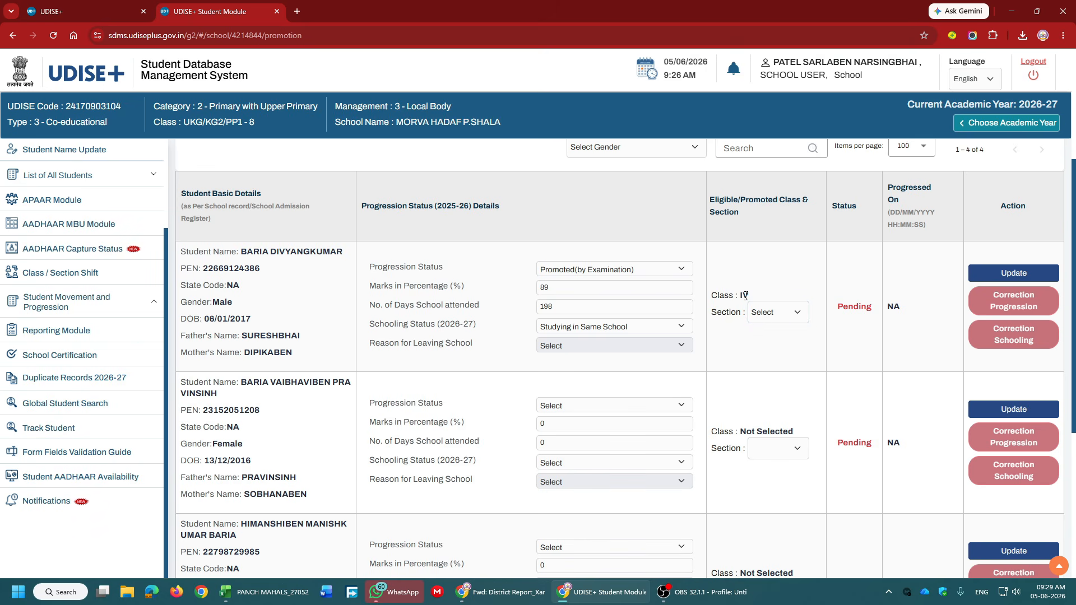
left_click(773, 313)
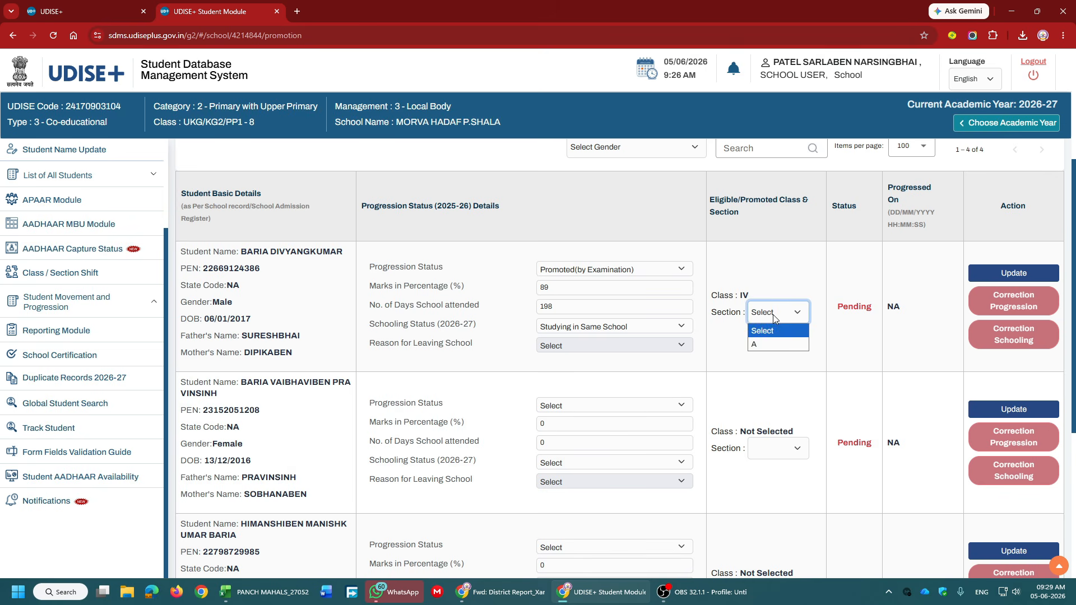
left_click(771, 344)
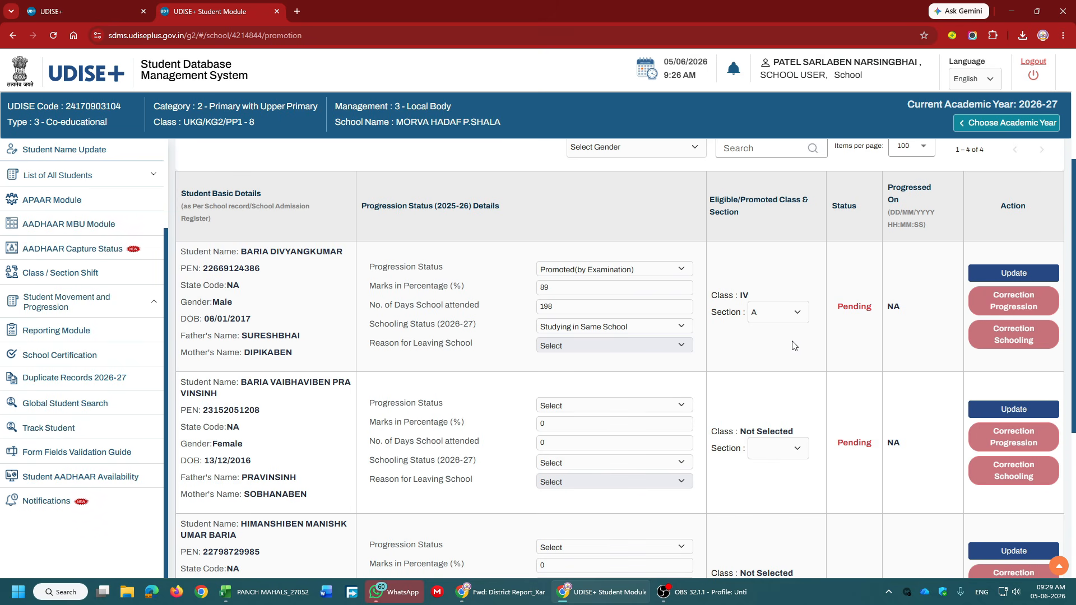
left_click_drag(711, 312, 740, 312)
left_click(762, 314)
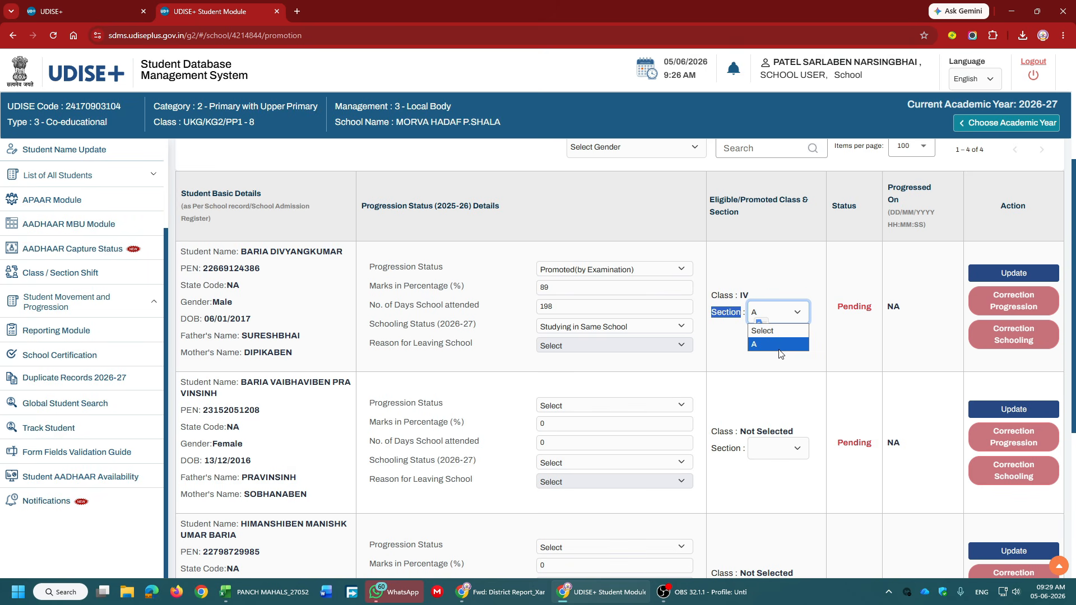
left_click(779, 345)
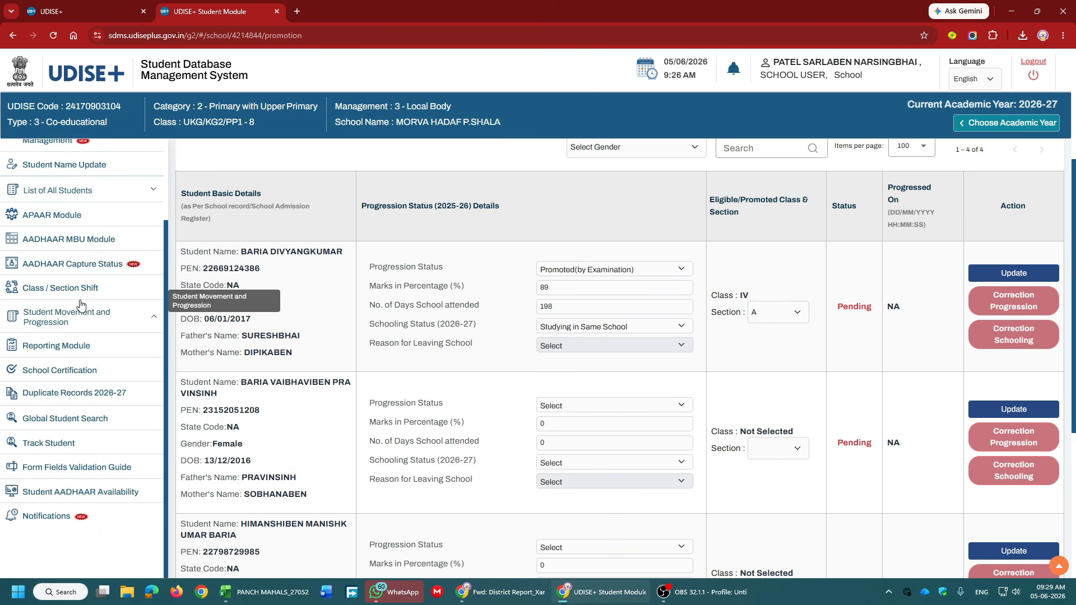
Open Section Management in the School Details area to see the sections of each class.
scroll(139, 304, "up", 2)
scroll(139, 304, "up", 2)
left_click(87, 197)
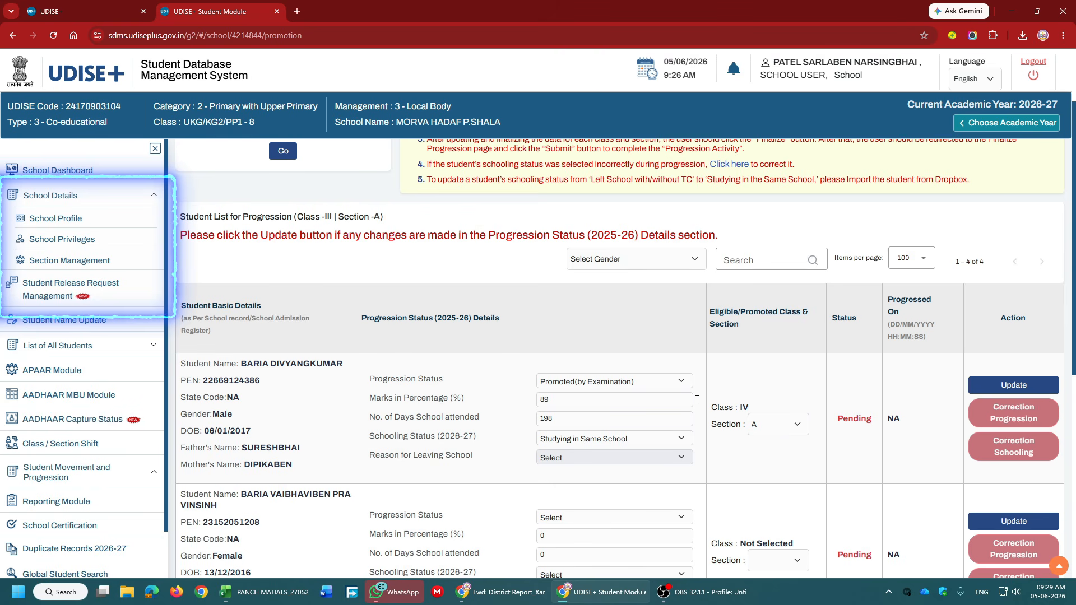
left_click(777, 424)
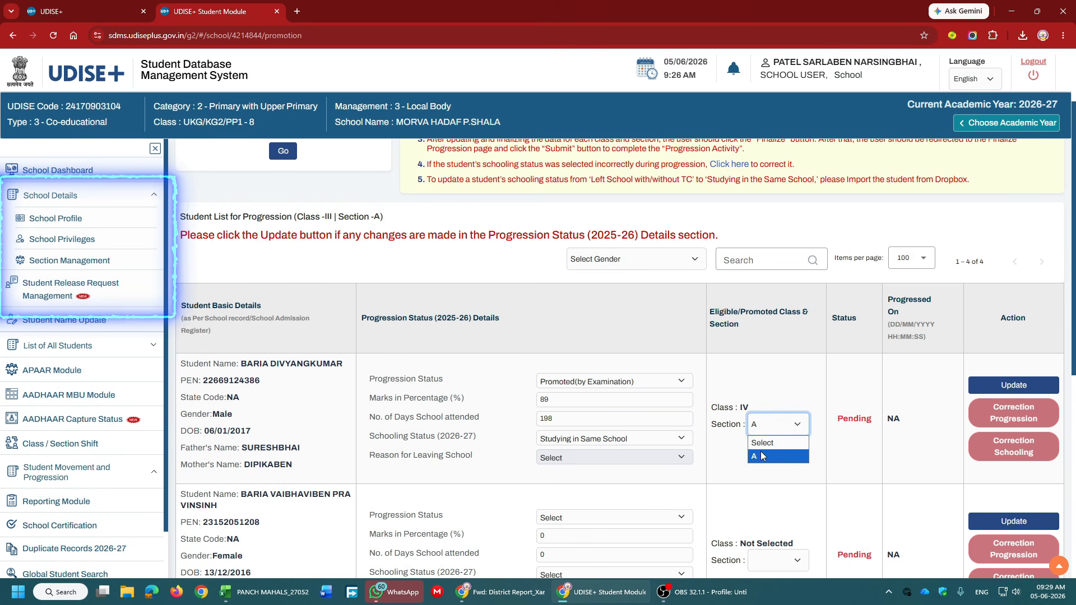
left_click(49, 267)
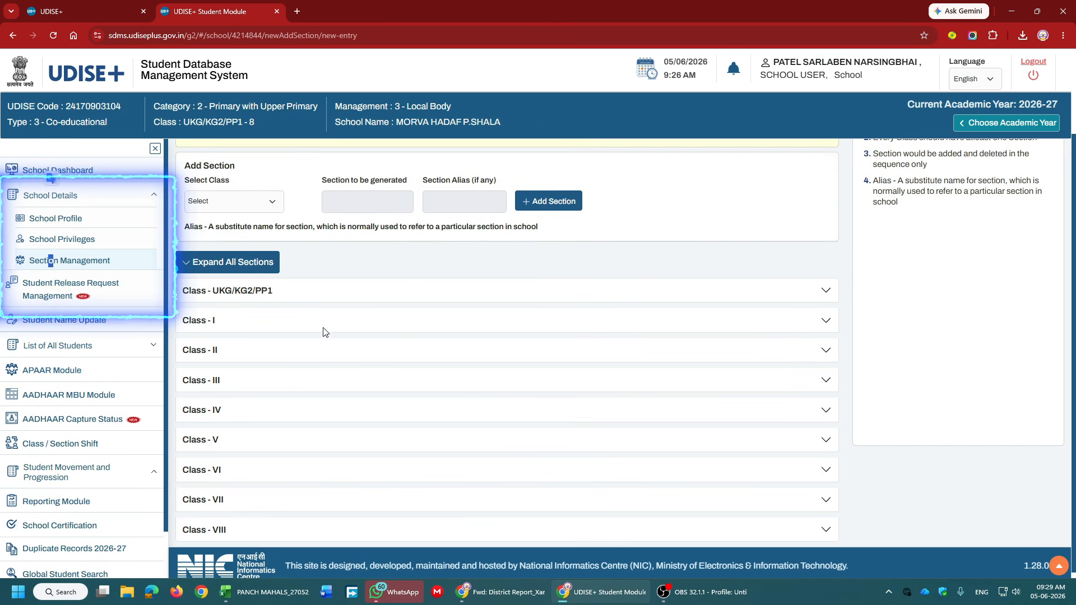
Show the existing sections of class IV in Section Management.
left_click(314, 408)
scroll(330, 398, "down", 2)
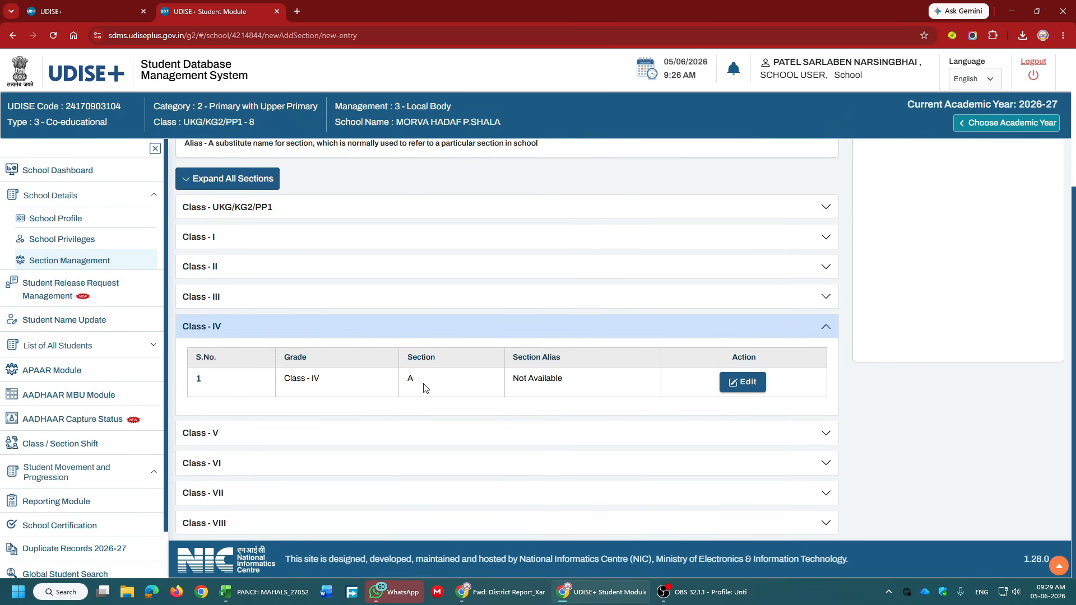
scroll(554, 395, "up", 3)
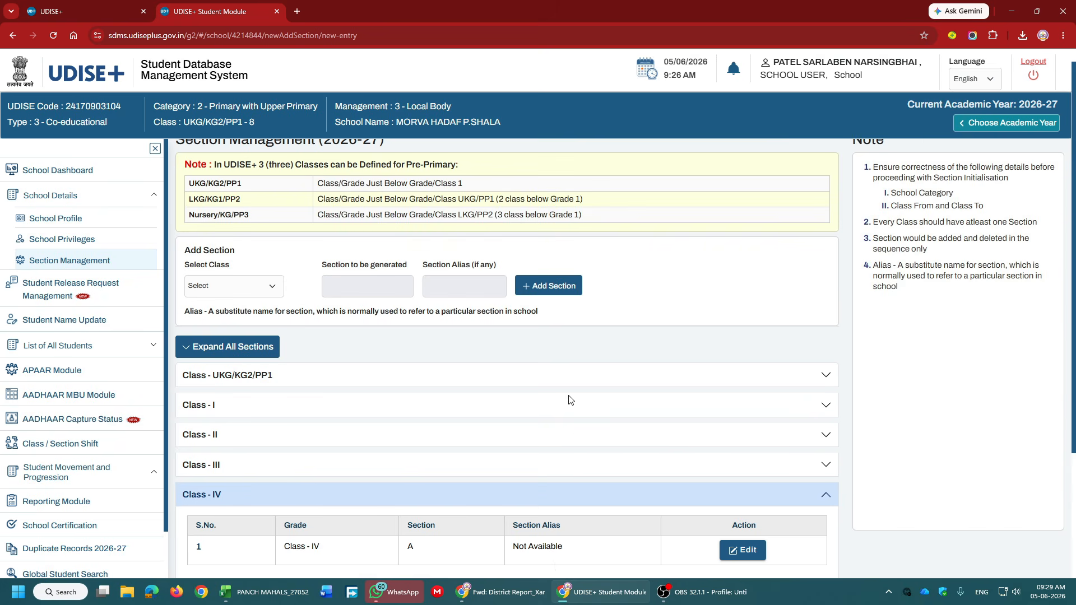
Add section B to class IV with the section alias B.
left_click(237, 287)
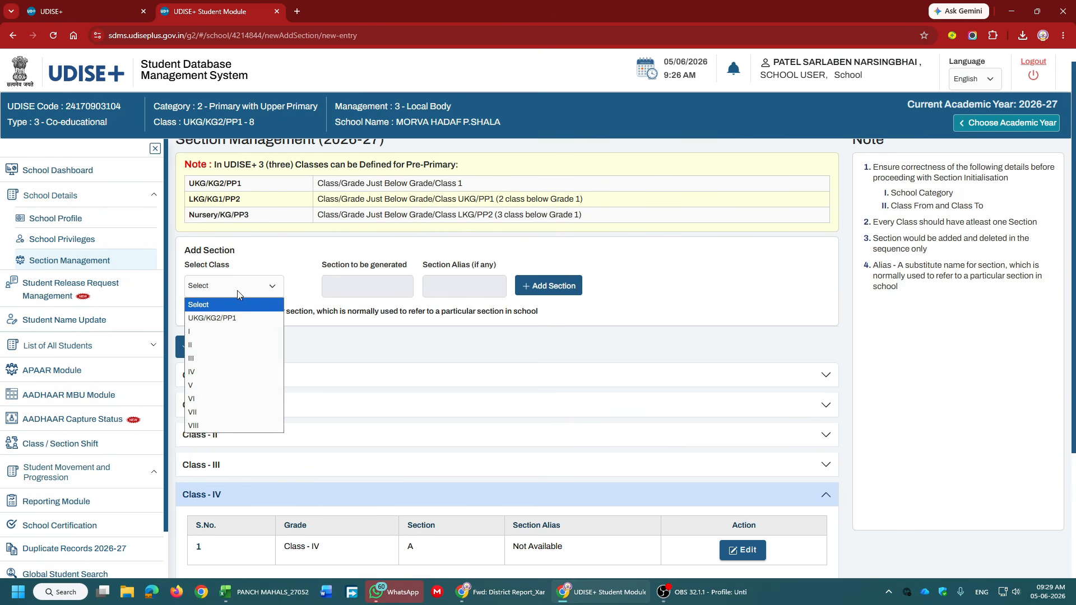
left_click(232, 373)
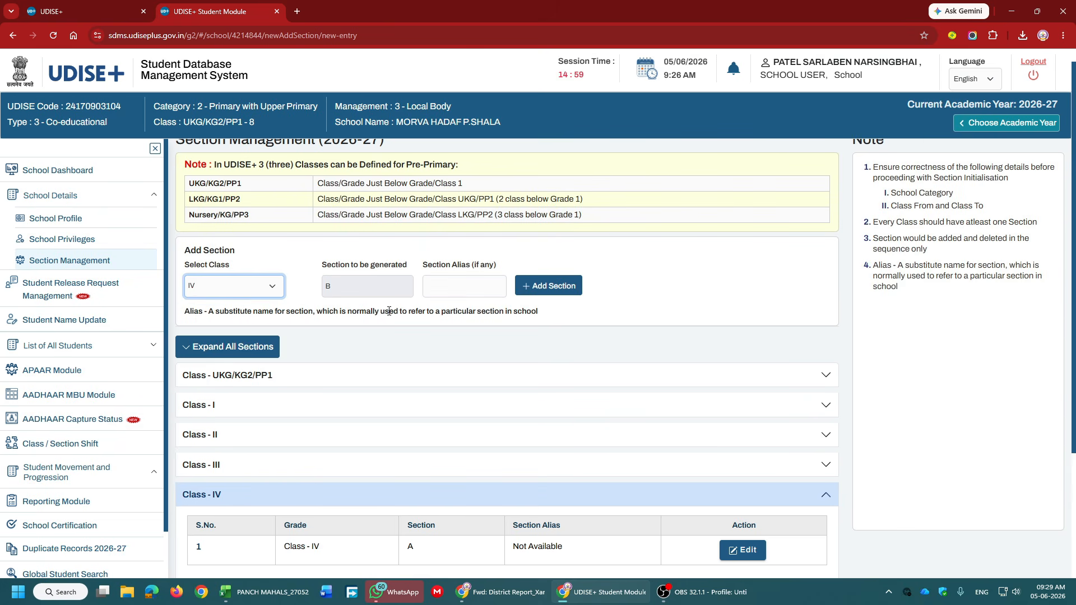
left_click(329, 288)
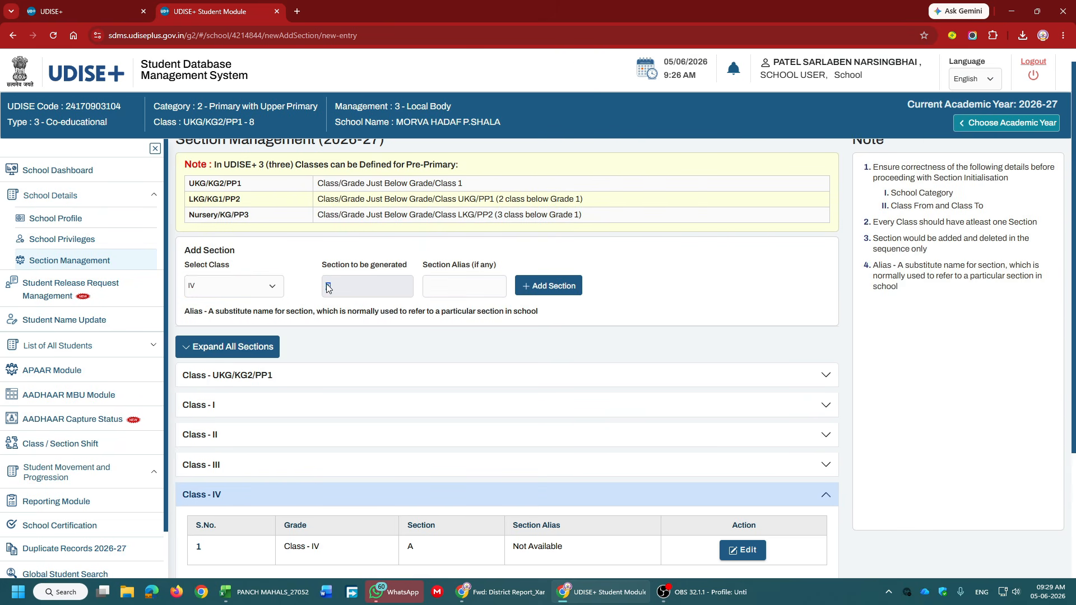
left_click(489, 283)
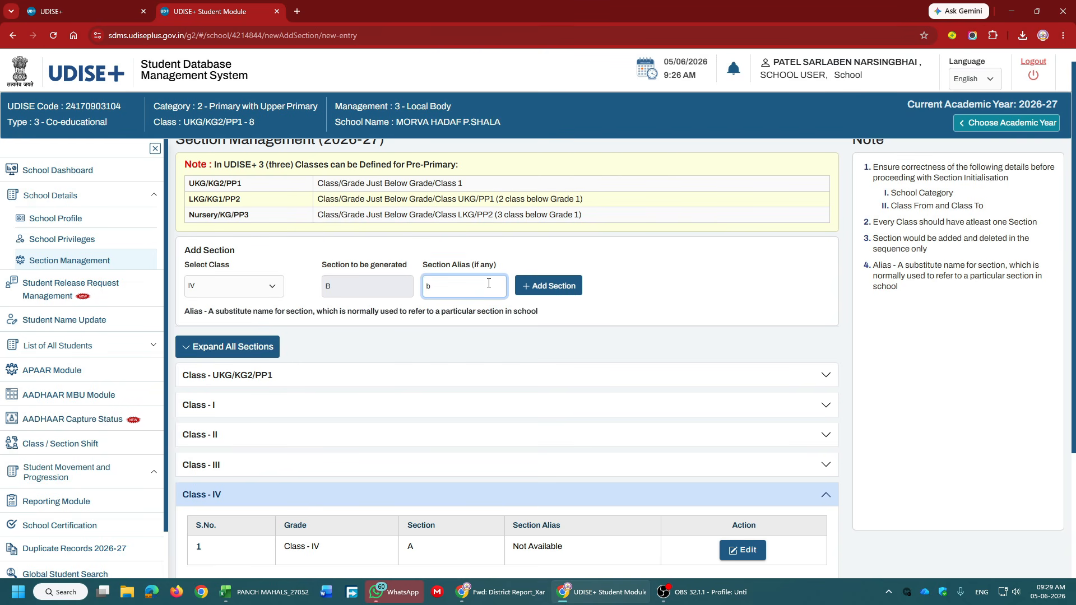
type("B")
left_click(559, 295)
scroll(604, 330, "down", 4)
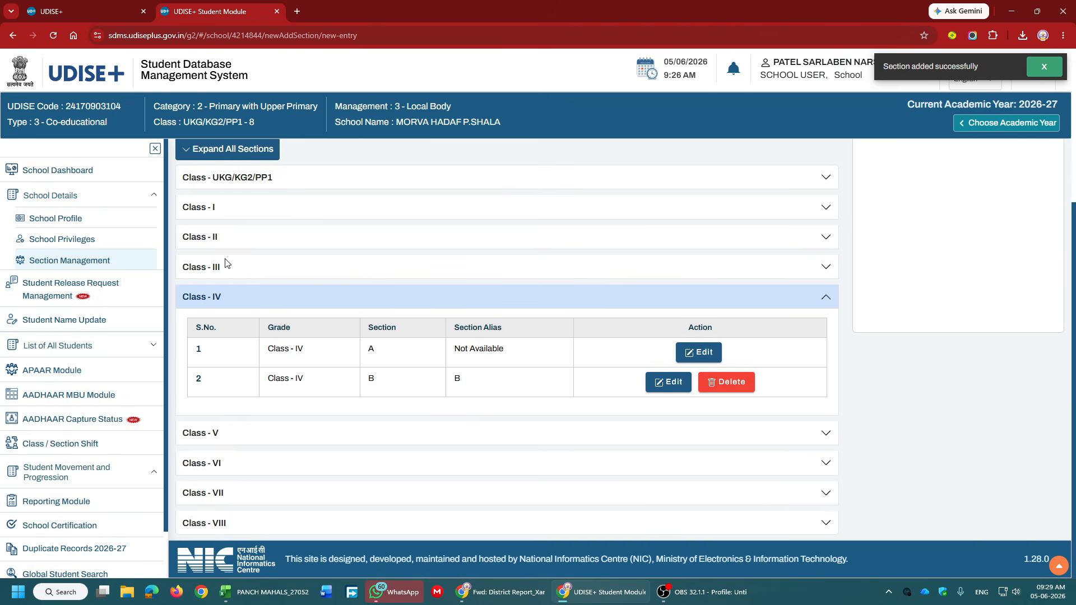
Return to the Progression Activity entry page and choose class III, section A to list its students.
scroll(95, 359, "down", 2)
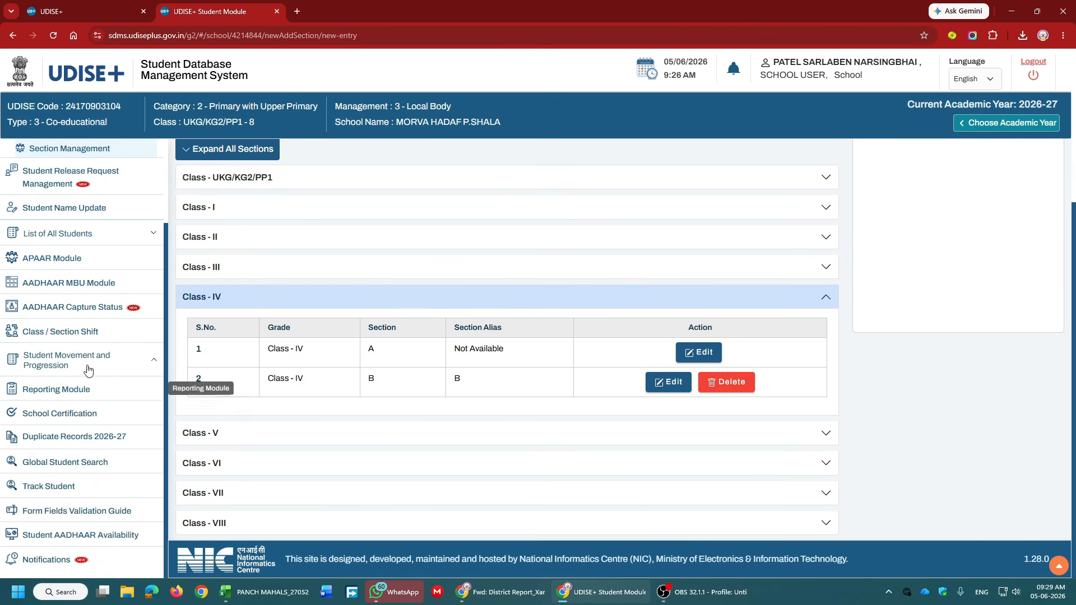
left_click(88, 369)
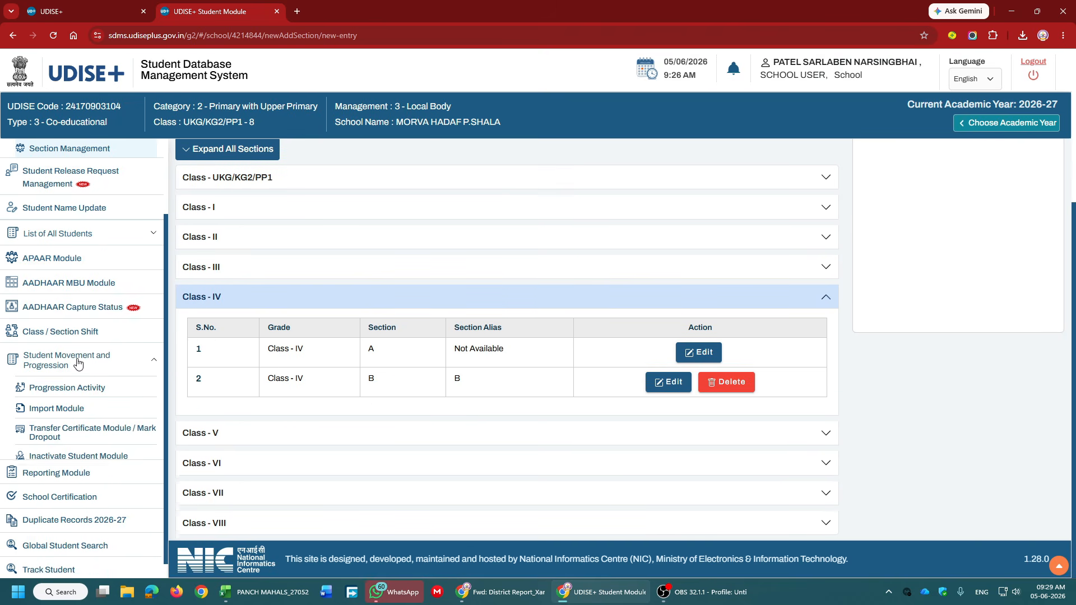
left_click(90, 394)
left_click(299, 227)
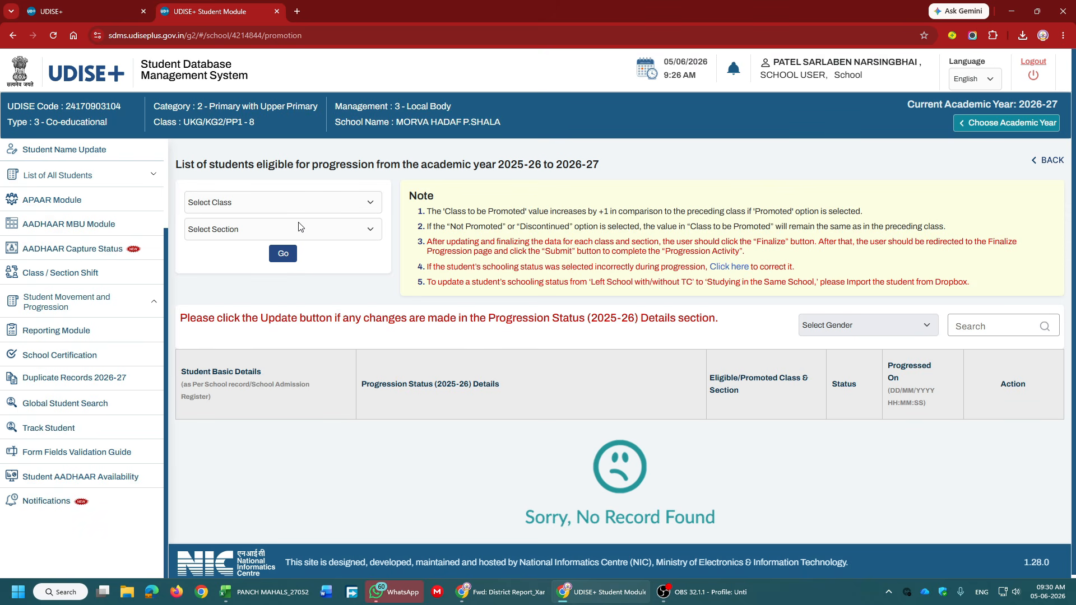
left_click(300, 204)
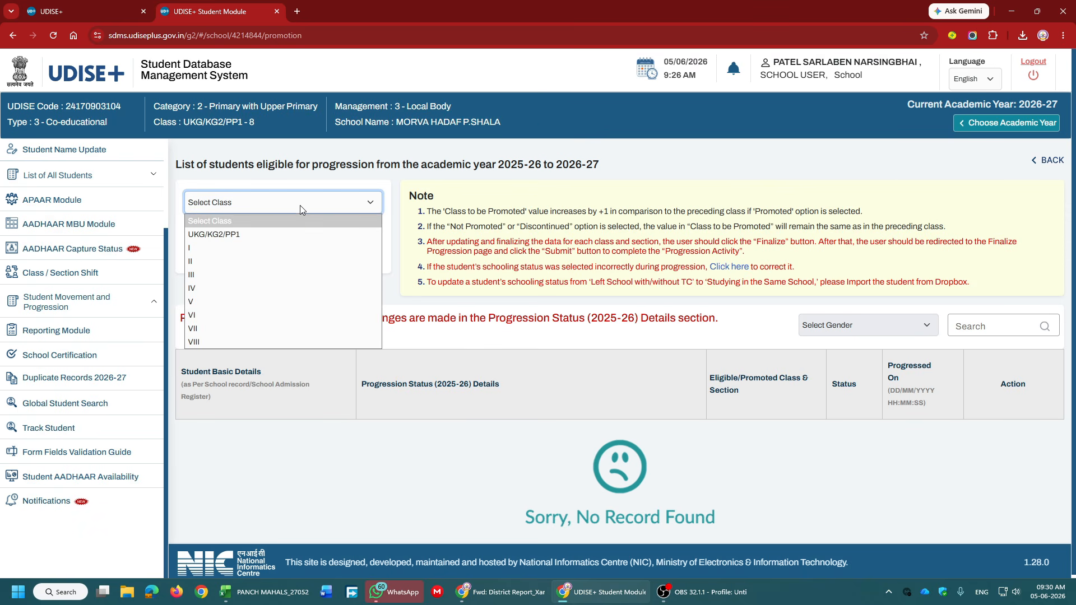
left_click(259, 274)
left_click(283, 229)
left_click(225, 253)
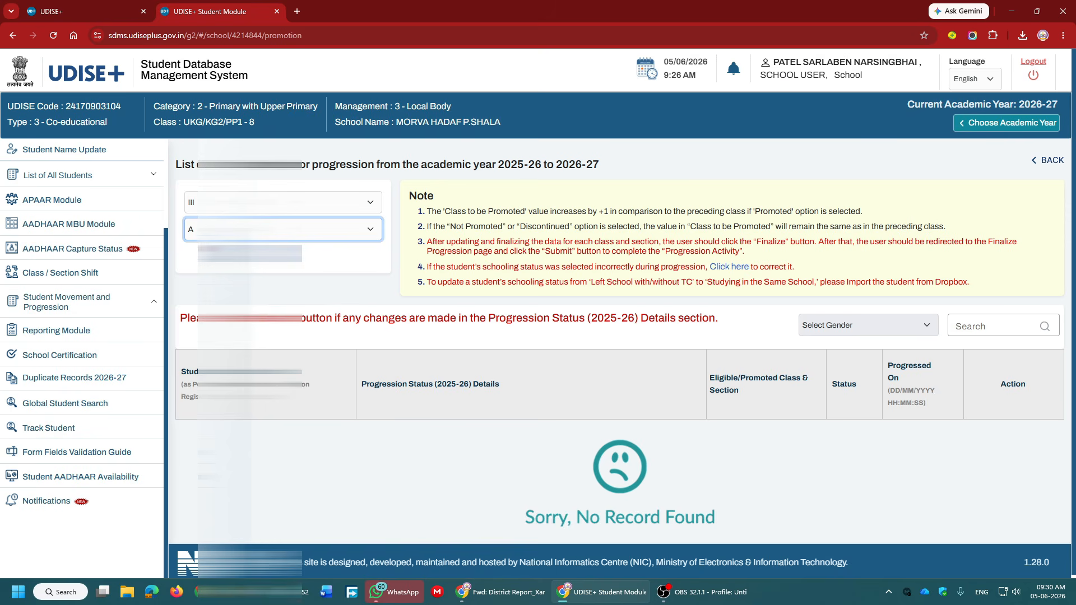
Set the first student's progression status to Promoted(by Examination), with 89 percent marks and 198 days of school attended.
scroll(389, 245, "down", 4)
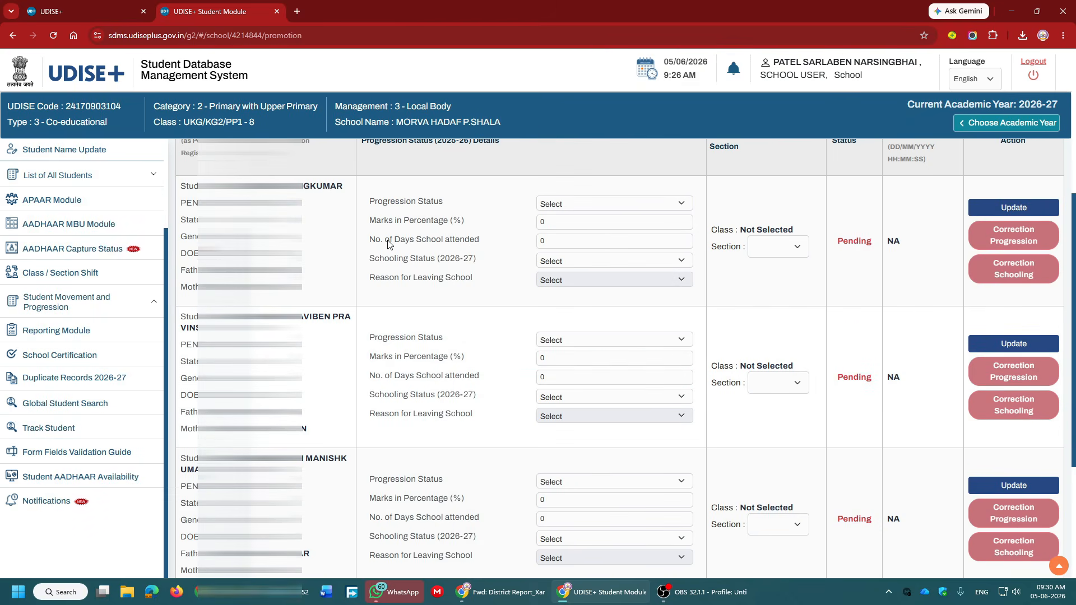
left_click(599, 207)
left_click(600, 232)
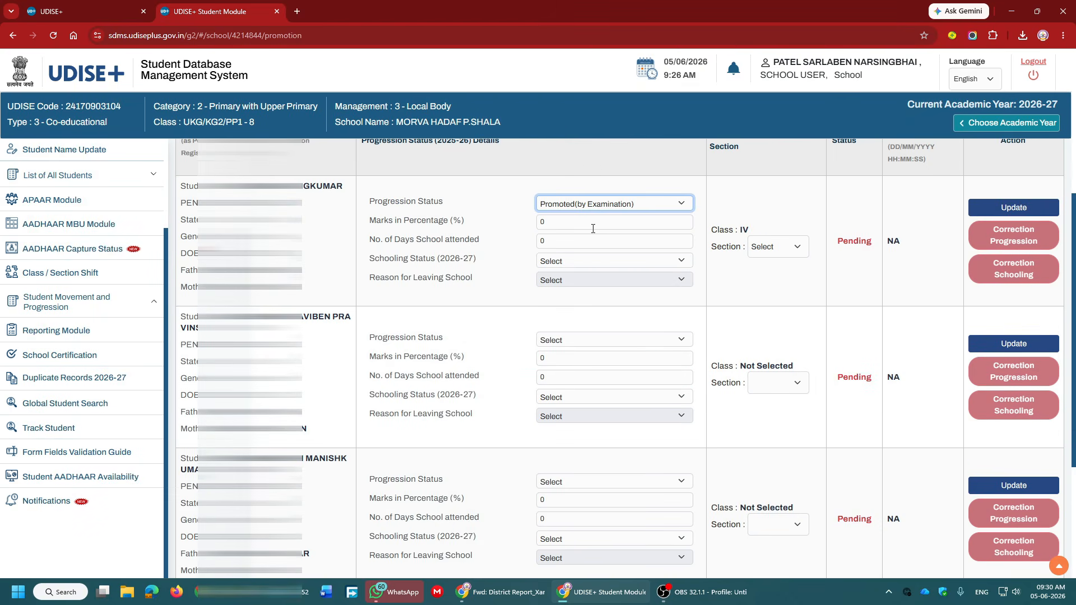
key("Tab")
type("89")
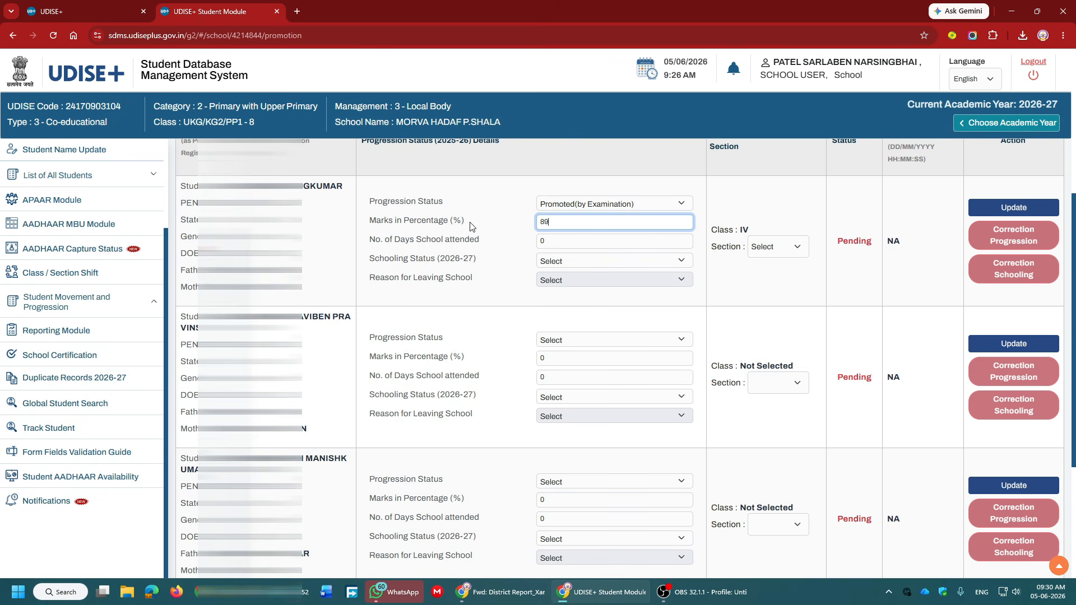
key("Tab")
type("1")
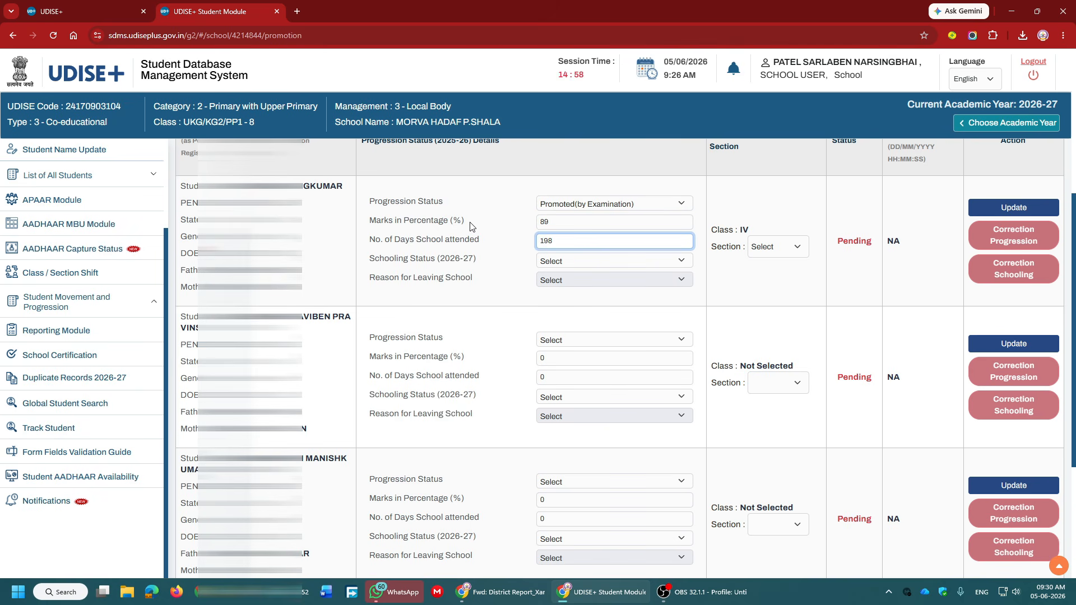
Set the first student's 2026-27 schooling status to Studying in Same School and view the sections offered for class IV.
left_click(581, 262)
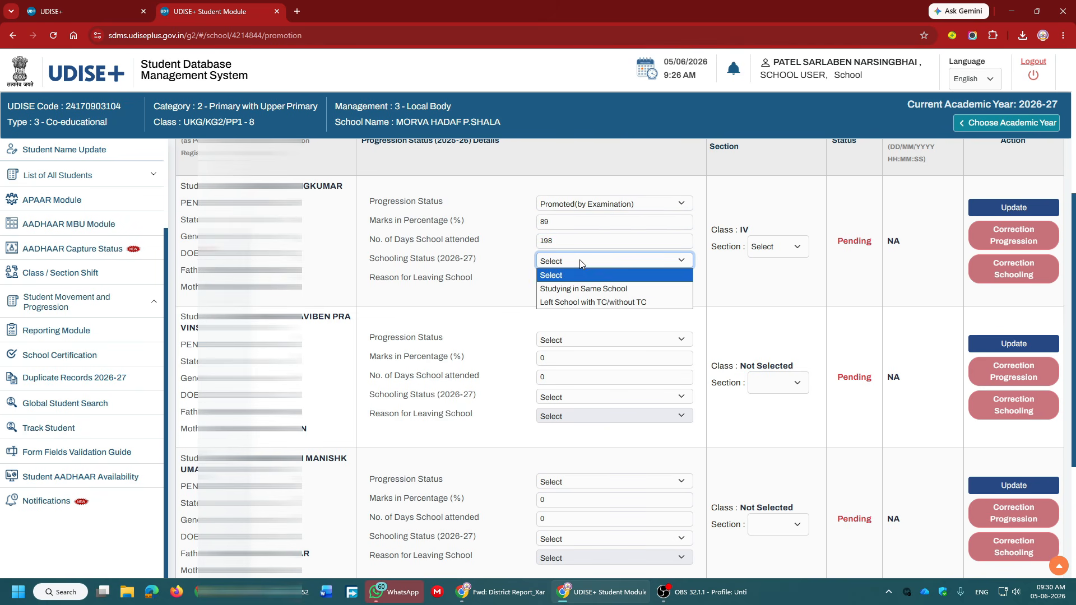
left_click(590, 289)
left_click(772, 248)
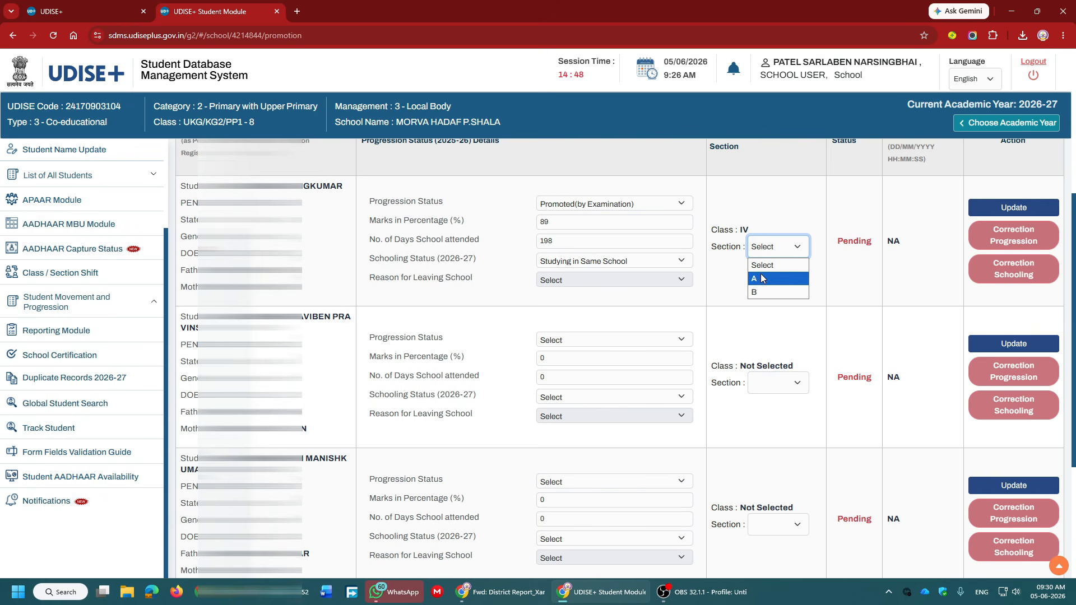
left_click_drag(739, 197, 710, 199)
Reopen Section Management under School Details and show the sections of class IV.
scroll(121, 192, "up", 3)
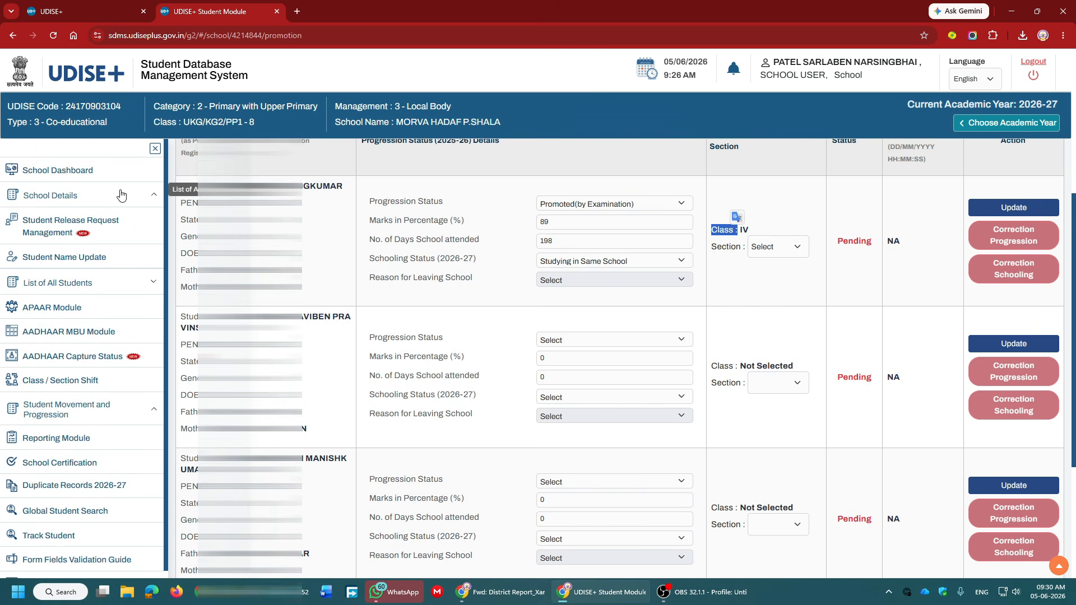
scroll(121, 202, "up", 3)
left_click(112, 195)
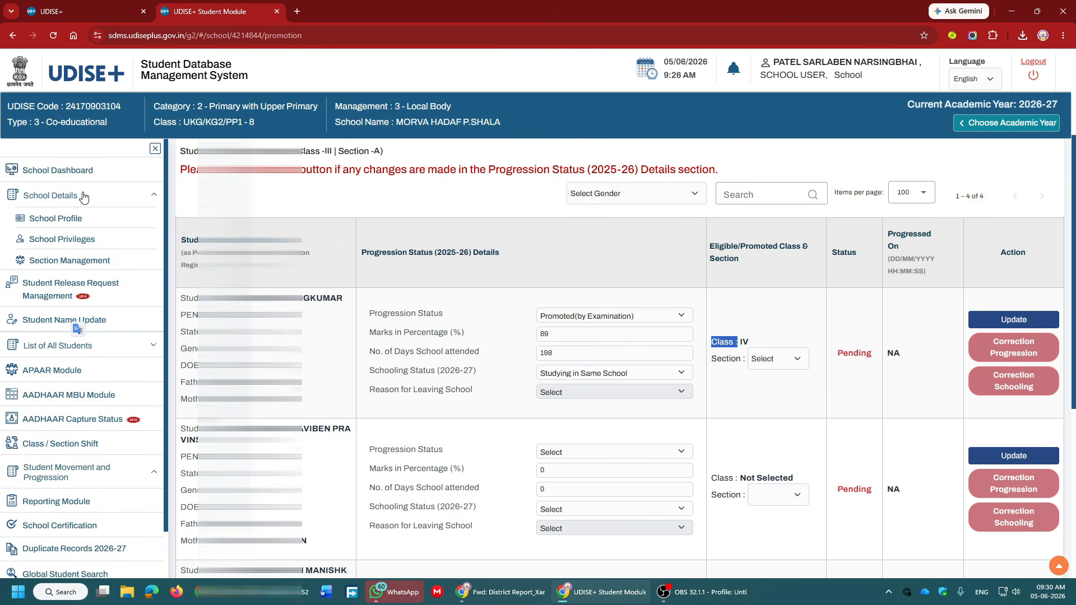
left_click(70, 261)
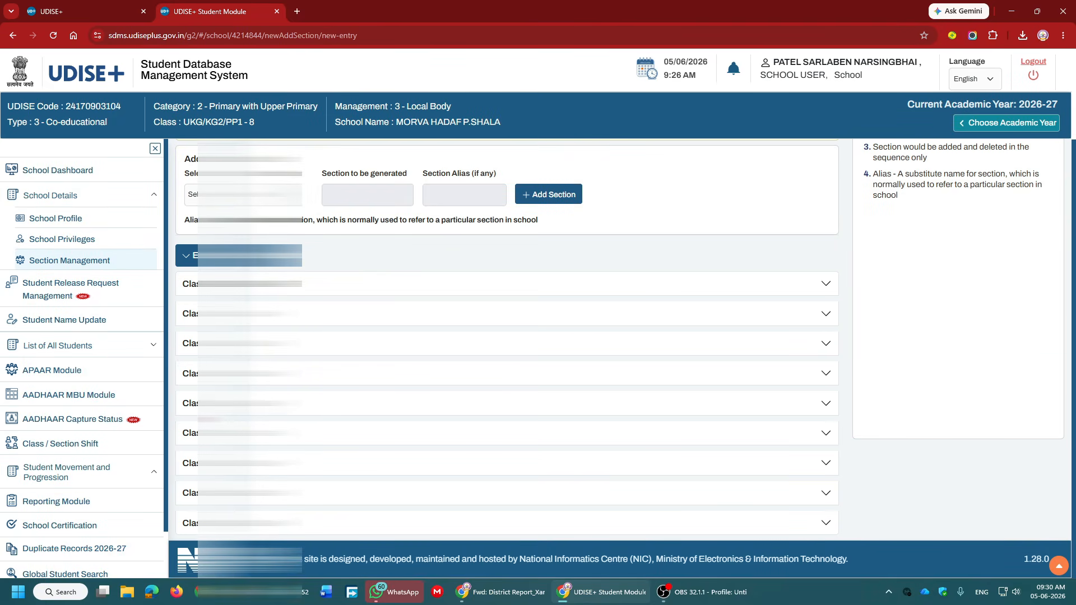
left_click(336, 402)
scroll(337, 372, "down", 2)
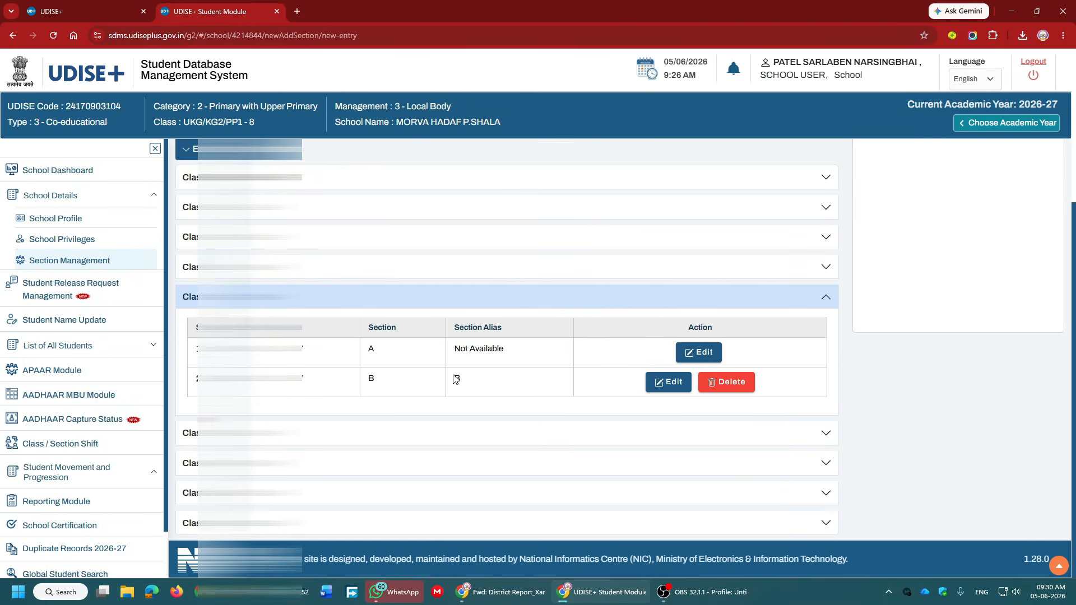
Delete section B of class IV and confirm the deletion.
double_click(456, 378)
left_click(730, 391)
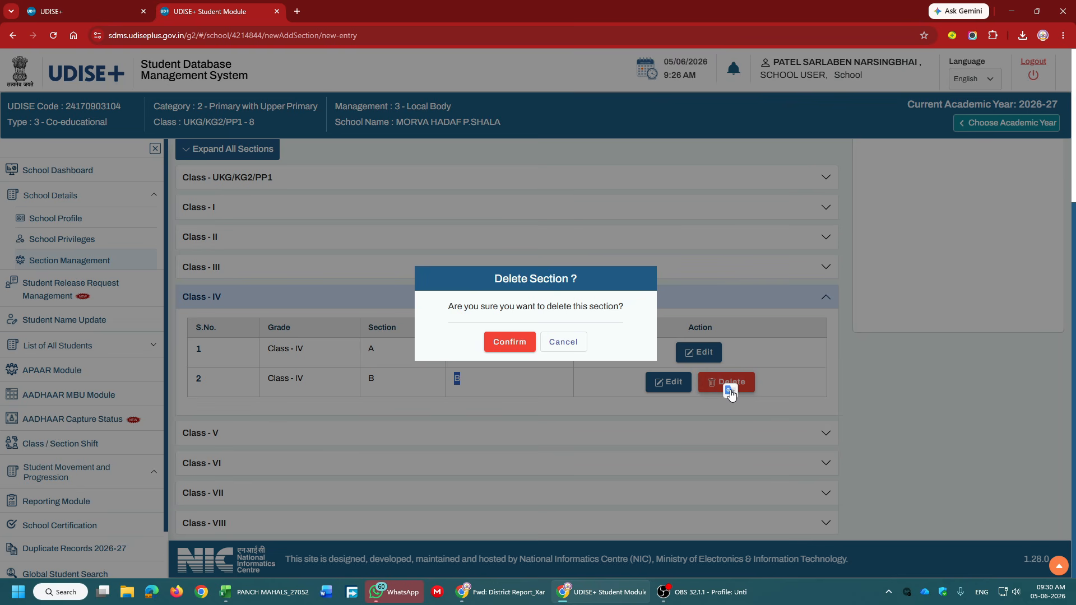
left_click(512, 342)
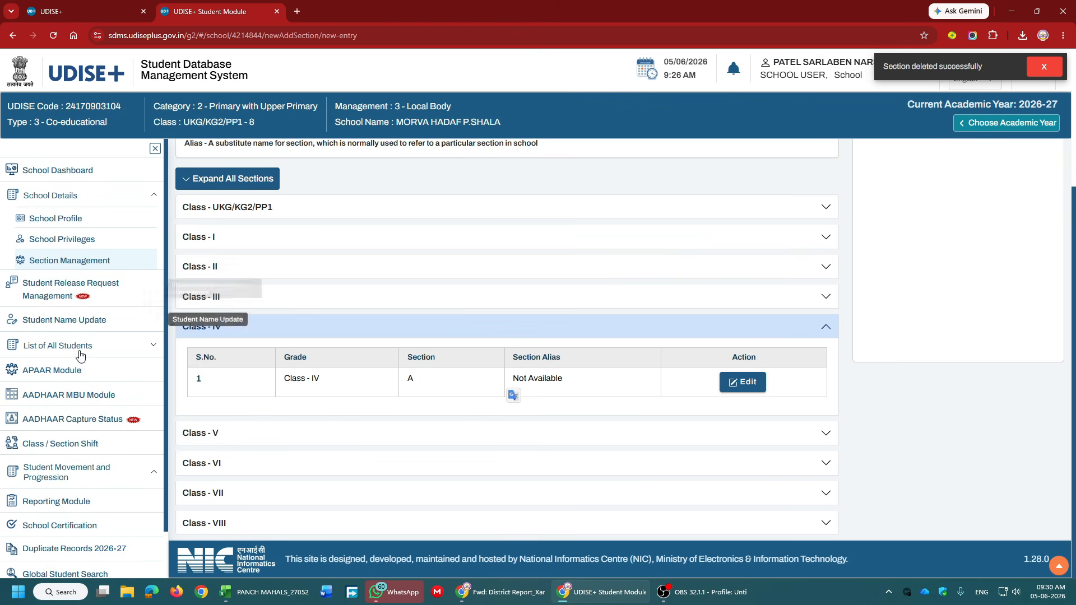
Go back to the Progression Activity entry page and list the students of class III, section A.
scroll(97, 267, "down", 2)
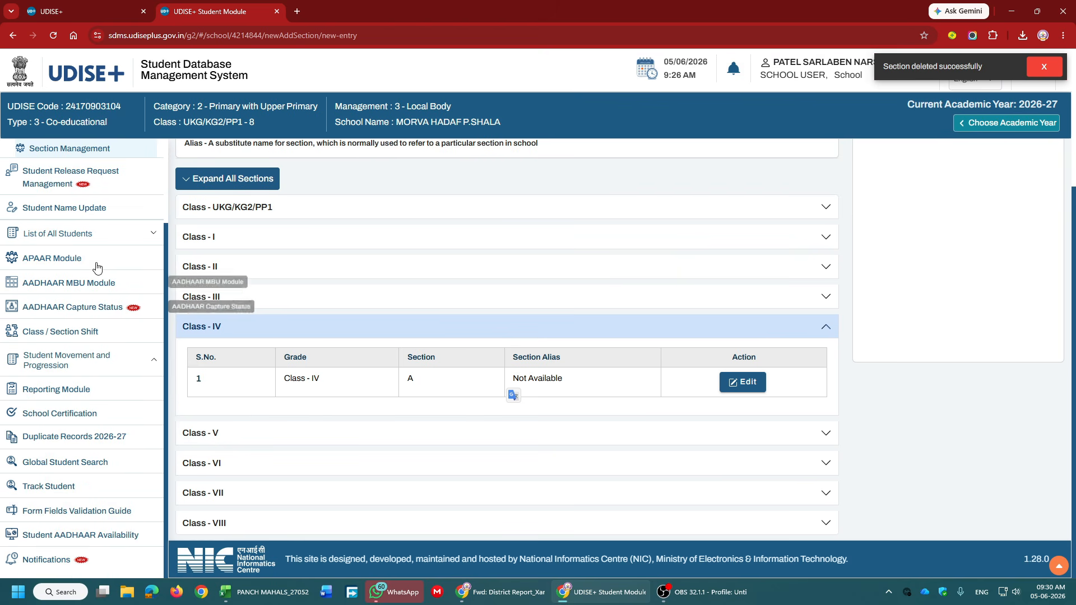
left_click(88, 364)
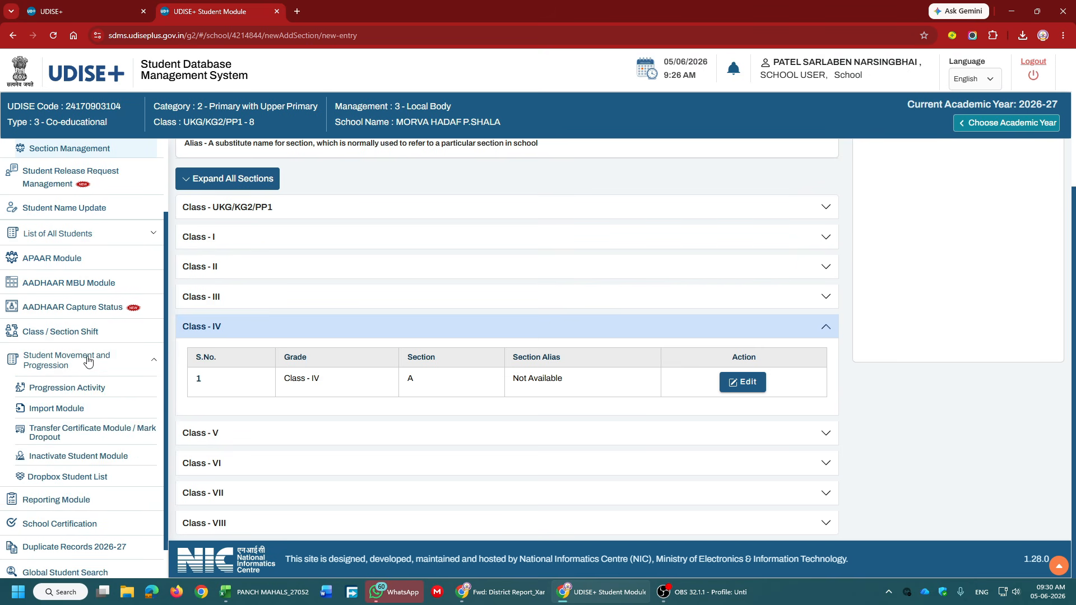
left_click(87, 387)
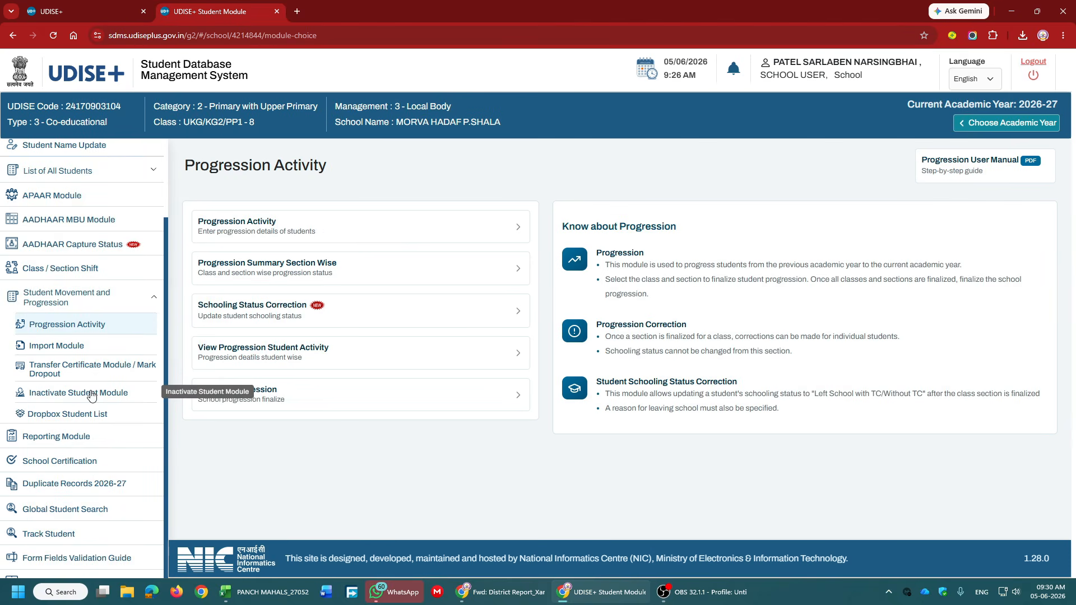
left_click(354, 226)
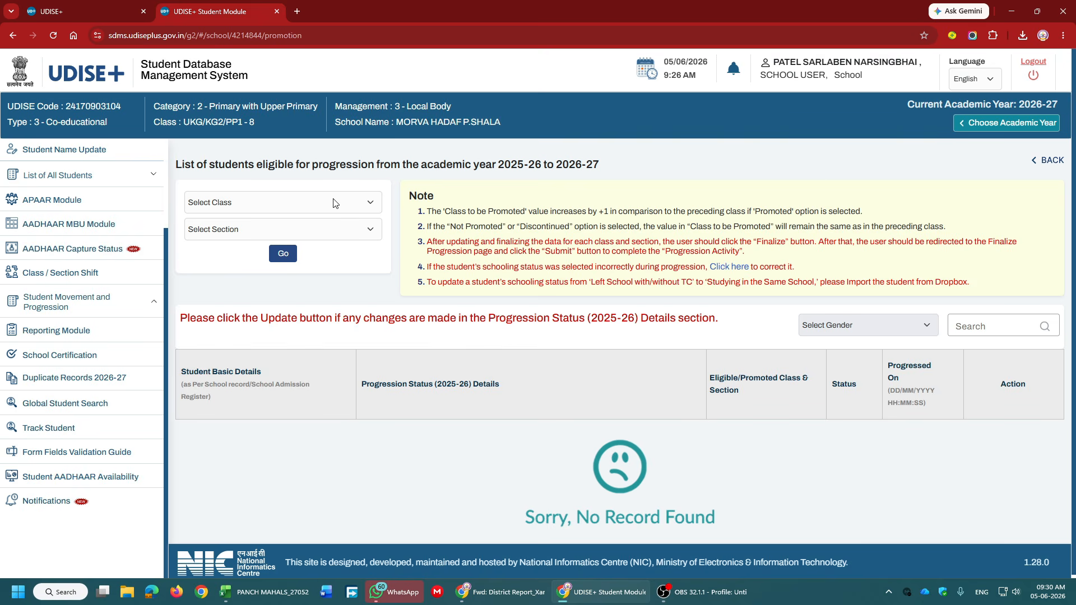
left_click(337, 203)
left_click(277, 275)
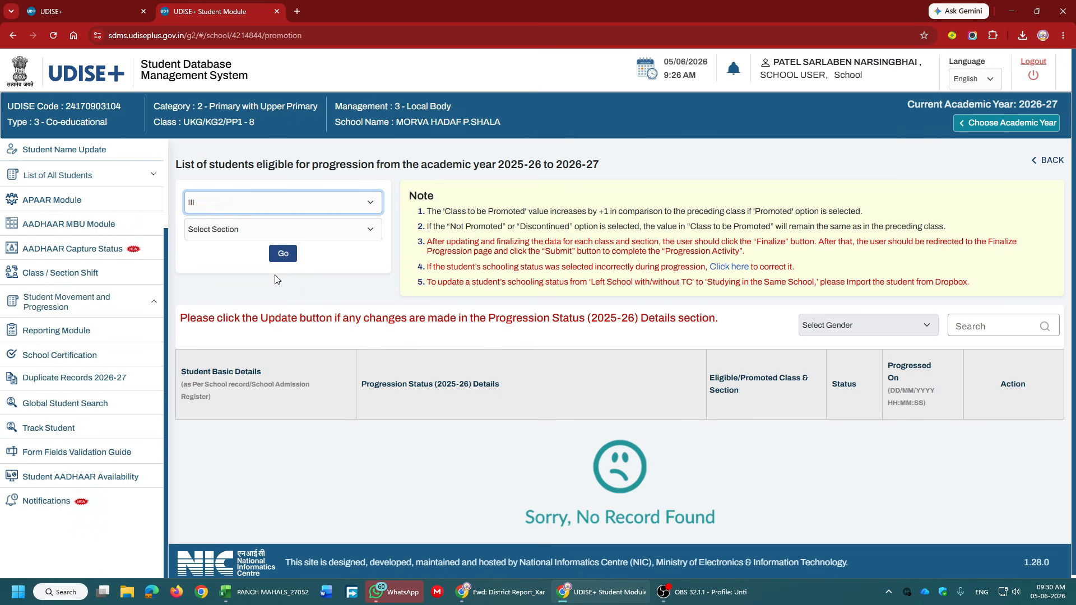
left_click(259, 232)
left_click(206, 262)
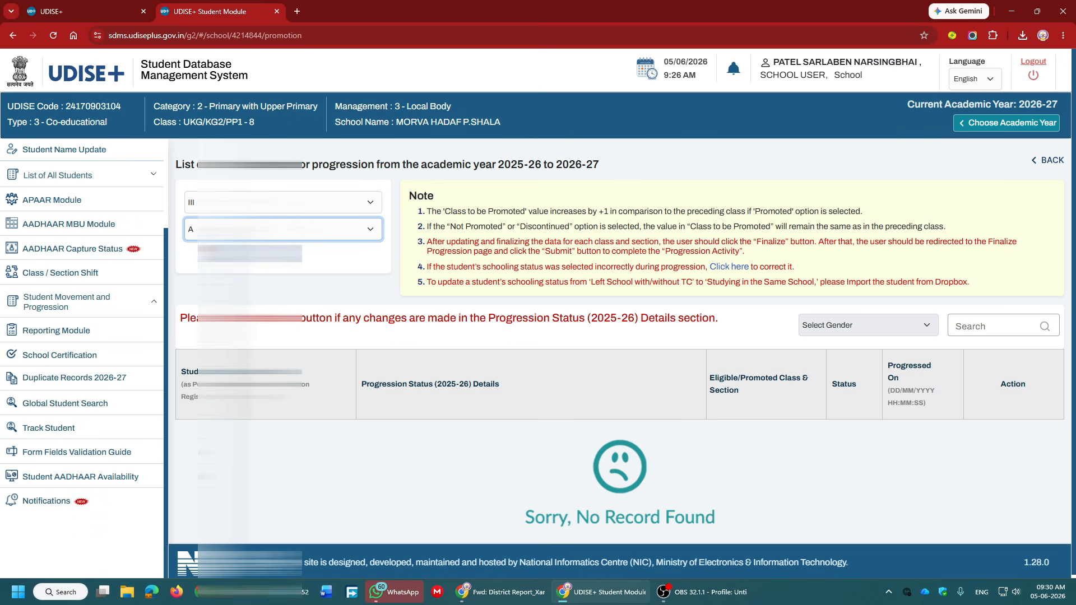
Enter the first student's progression as Promoted(by Examination), with 89 percent marks and 198 days of school attended.
scroll(423, 294, "down", 4)
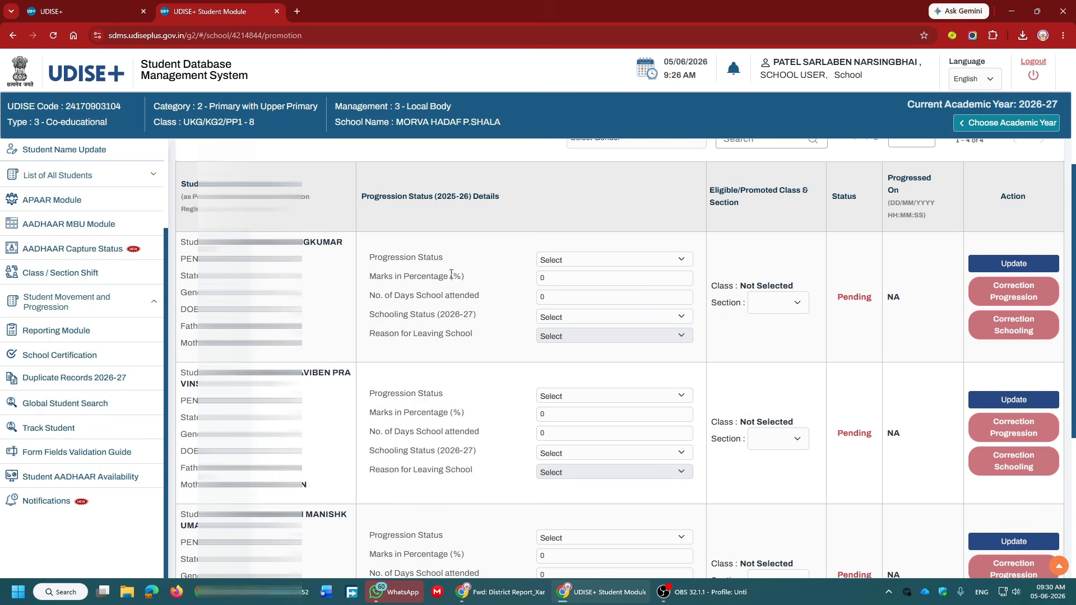
left_click(581, 261)
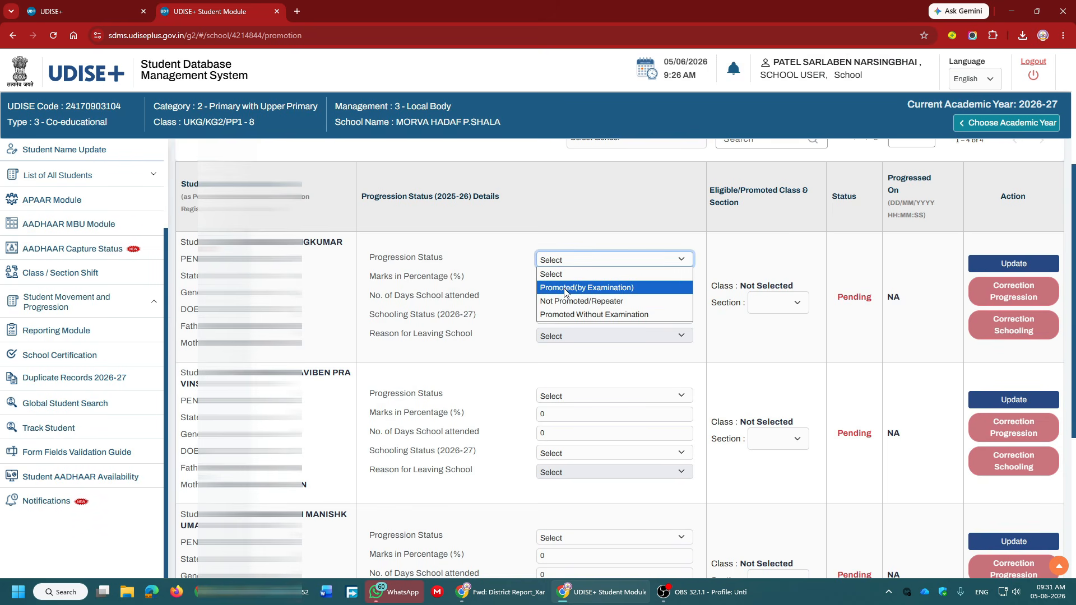
left_click(566, 287)
double_click(549, 278)
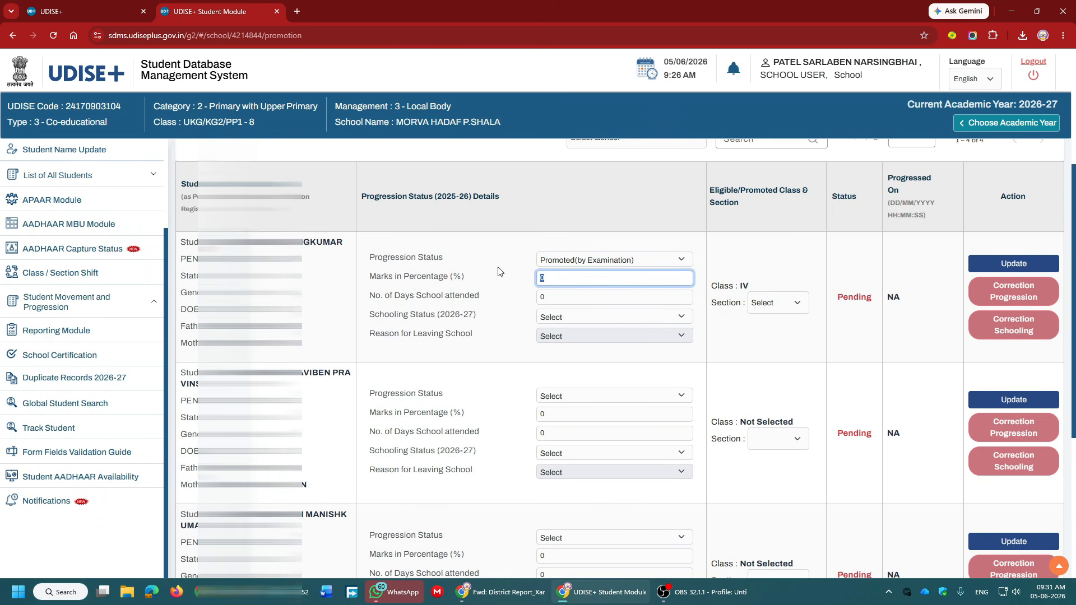
type("89")
key("Tab")
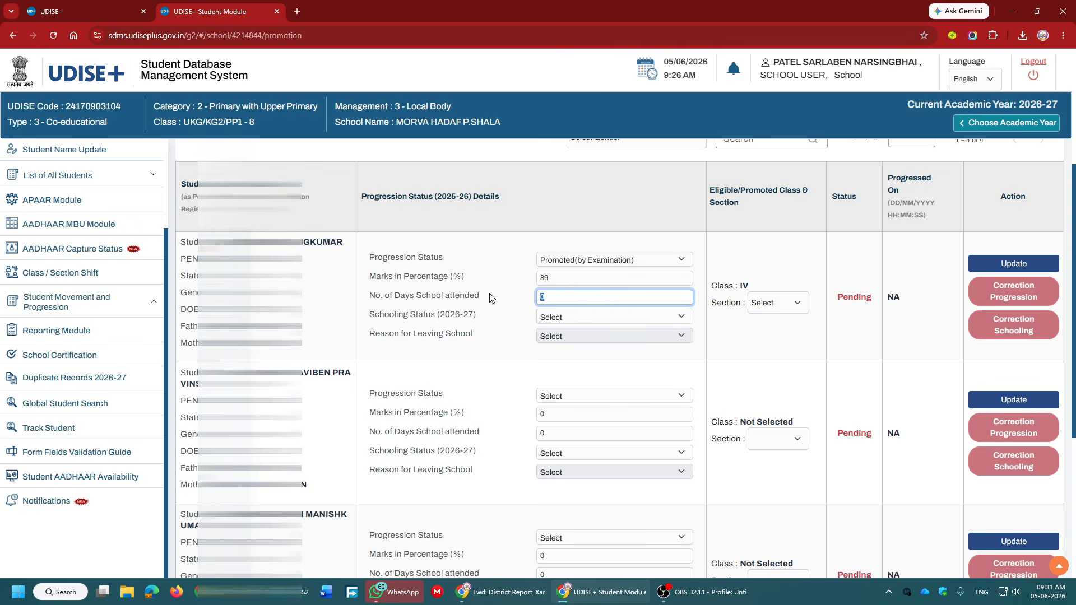
Set the first student's 2026-27 schooling status to Studying in Same School and assign section A of class IV.
left_click(554, 317)
left_click(593, 347)
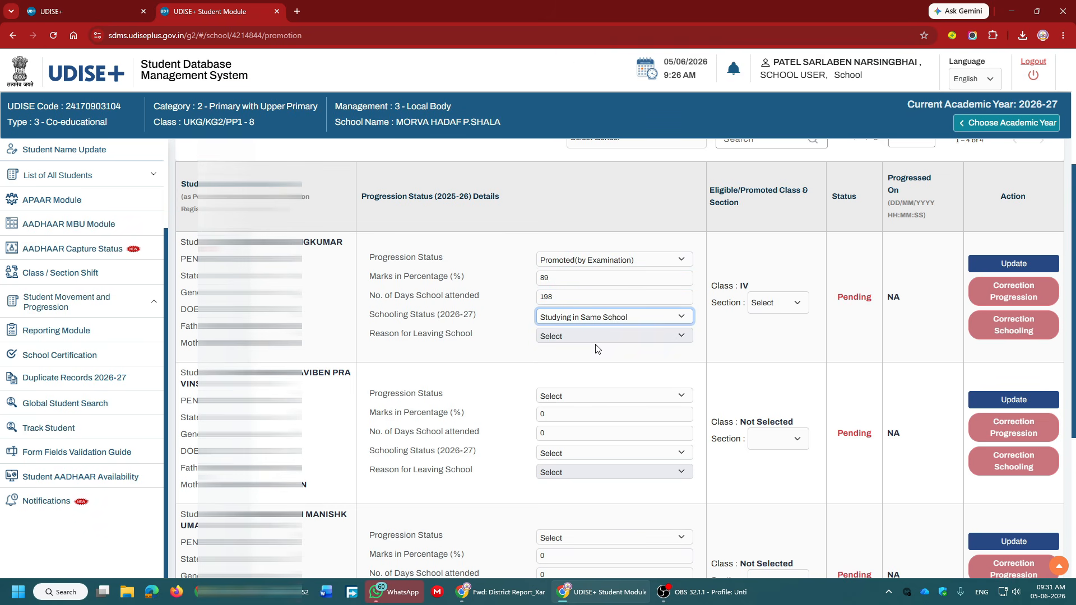
left_click(780, 305)
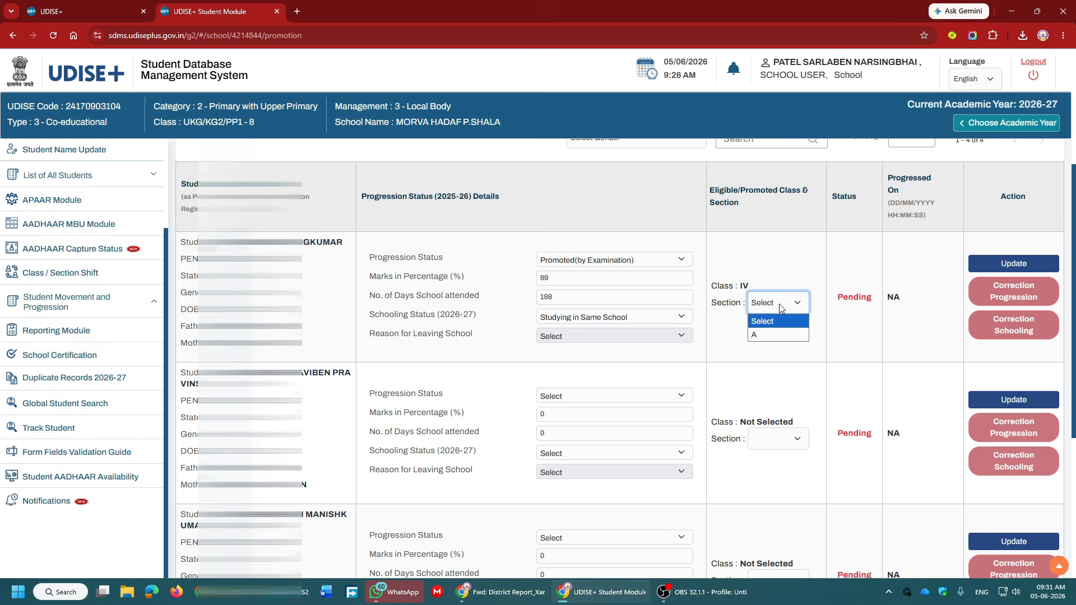
left_click(772, 335)
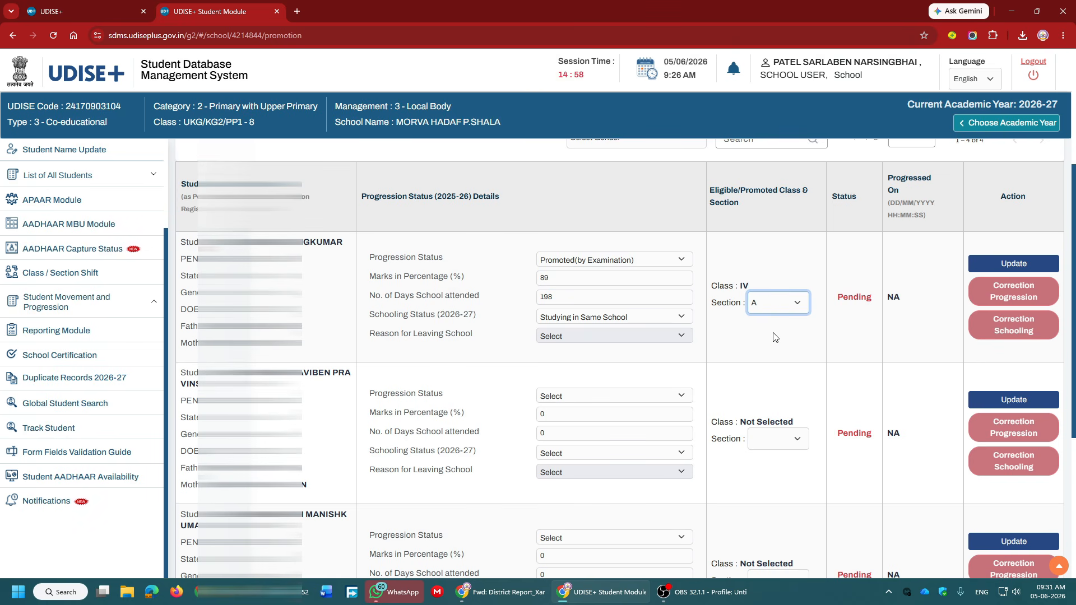
Save the first student's progression details with Update, dismiss the confirmation and check the progression date and time.
left_click(998, 269)
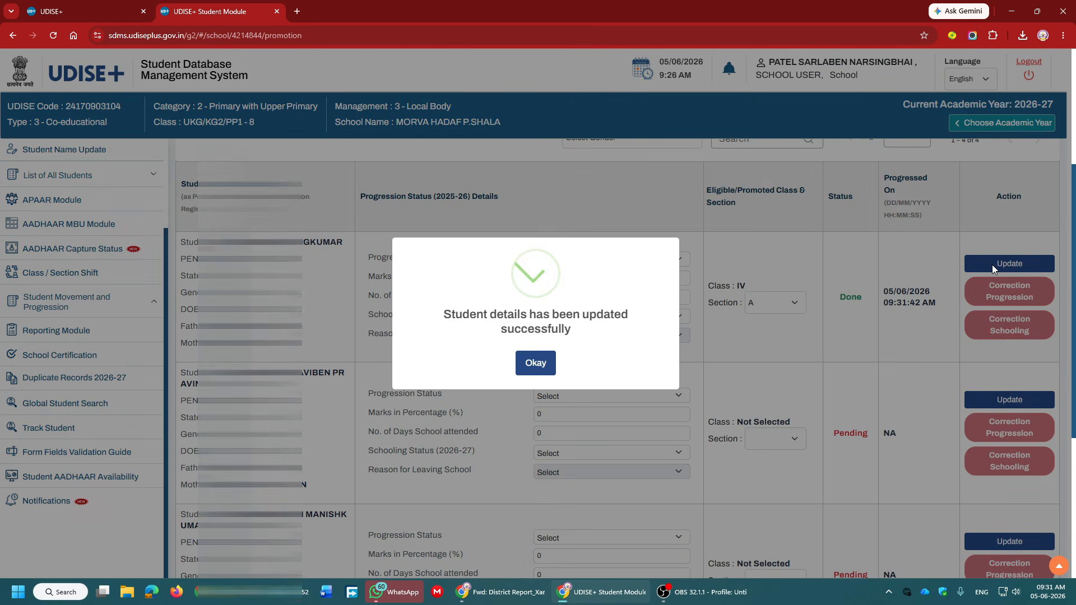
left_click(534, 364)
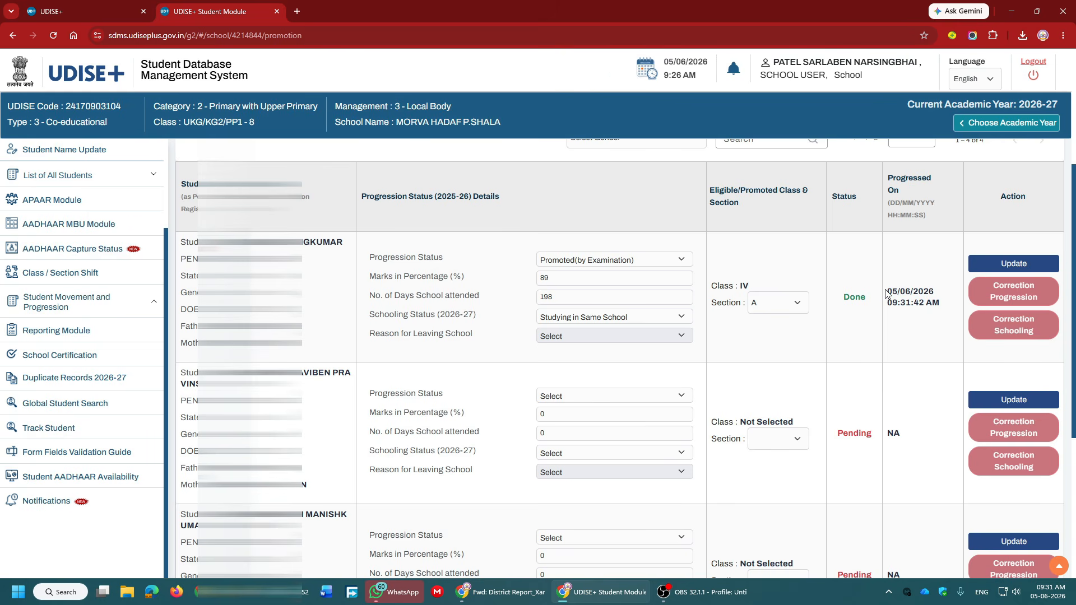
left_click_drag(884, 289, 947, 308)
left_click(932, 336)
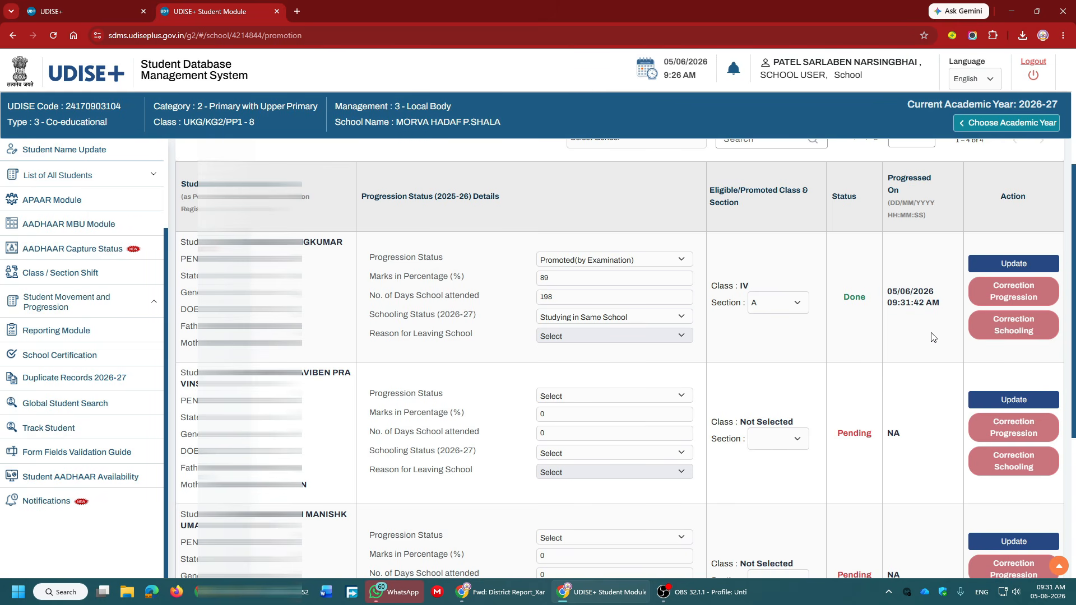